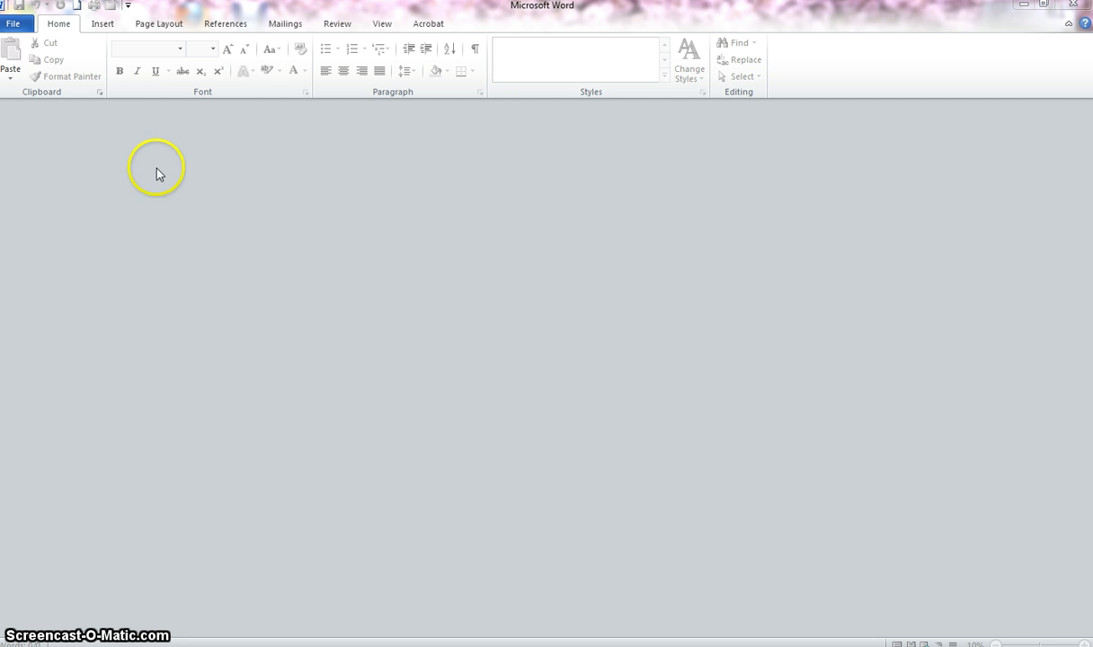
Open the Home Plans Memo Draft file from the Integration Feature folder.
click(20, 27)
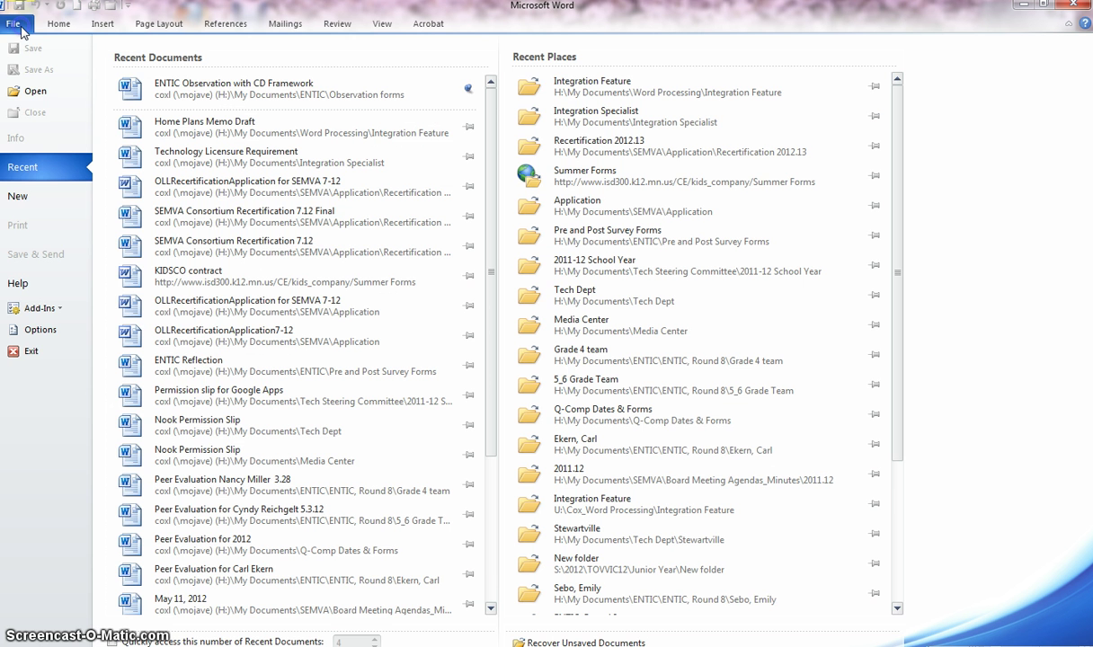
click(29, 87)
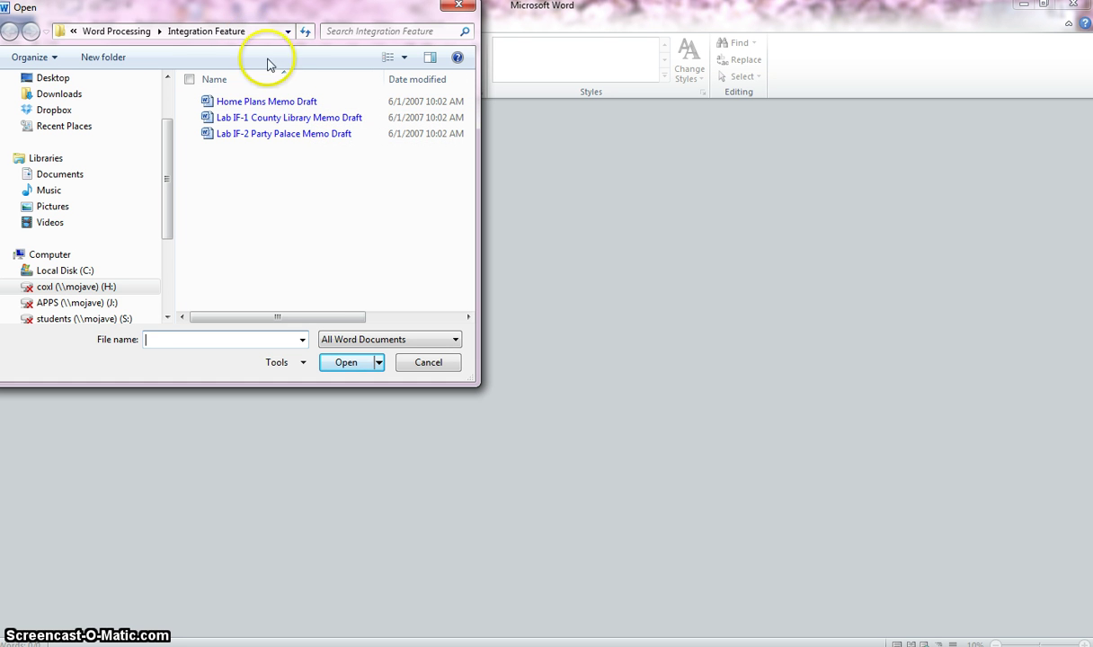
click(270, 102)
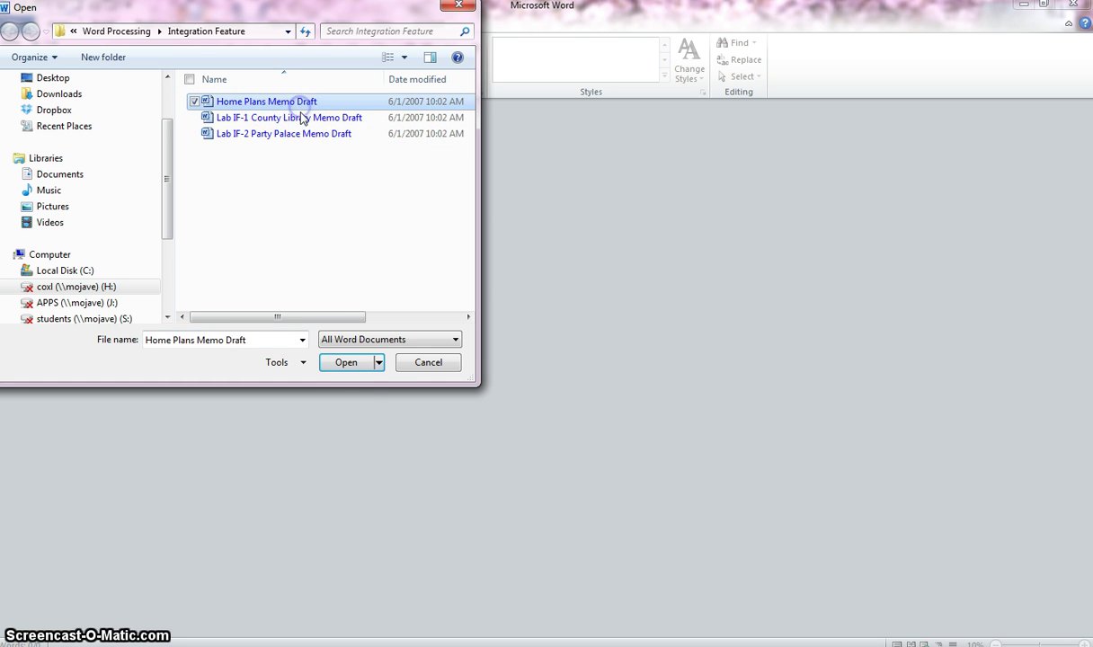
click(356, 369)
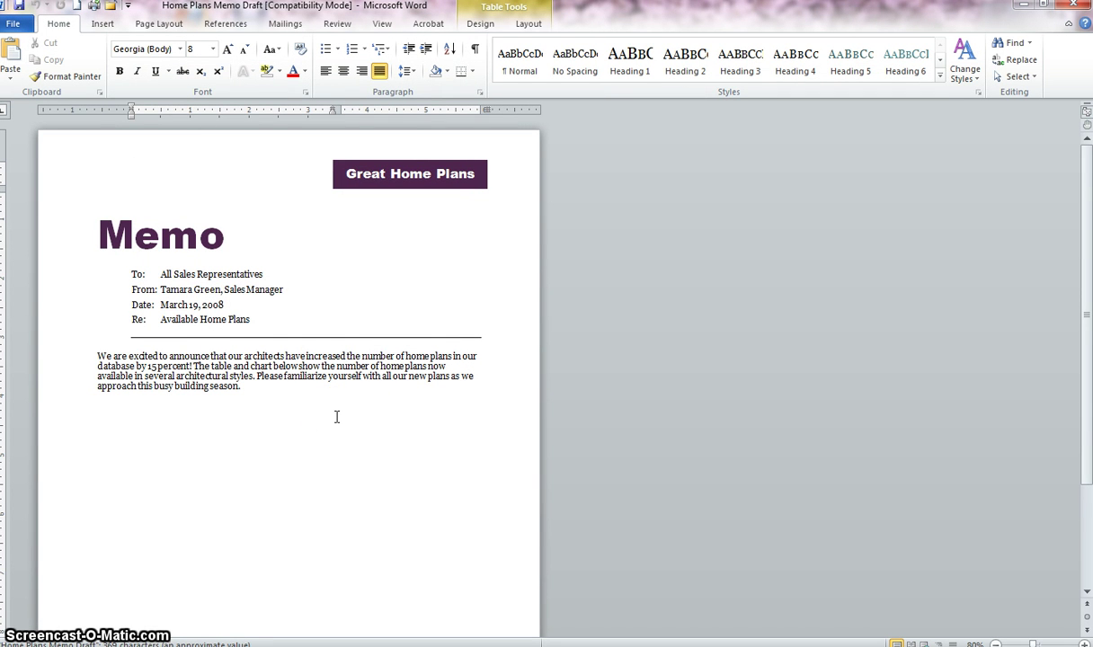
Choose the Median theme from the Page Layout Themes gallery.
click(171, 25)
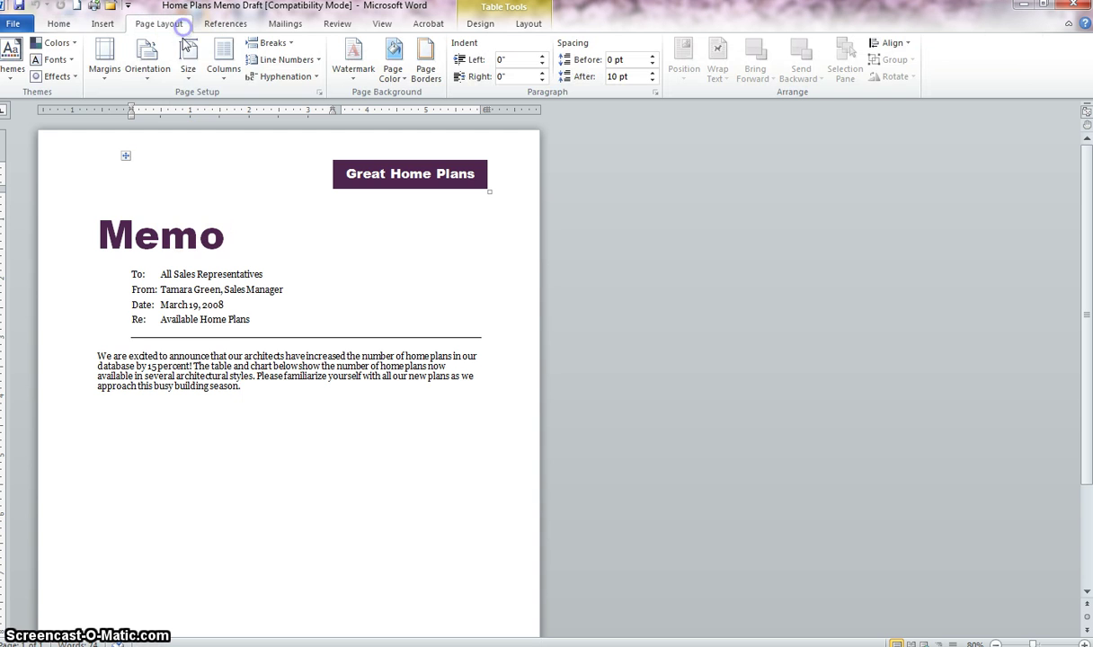
click(12, 65)
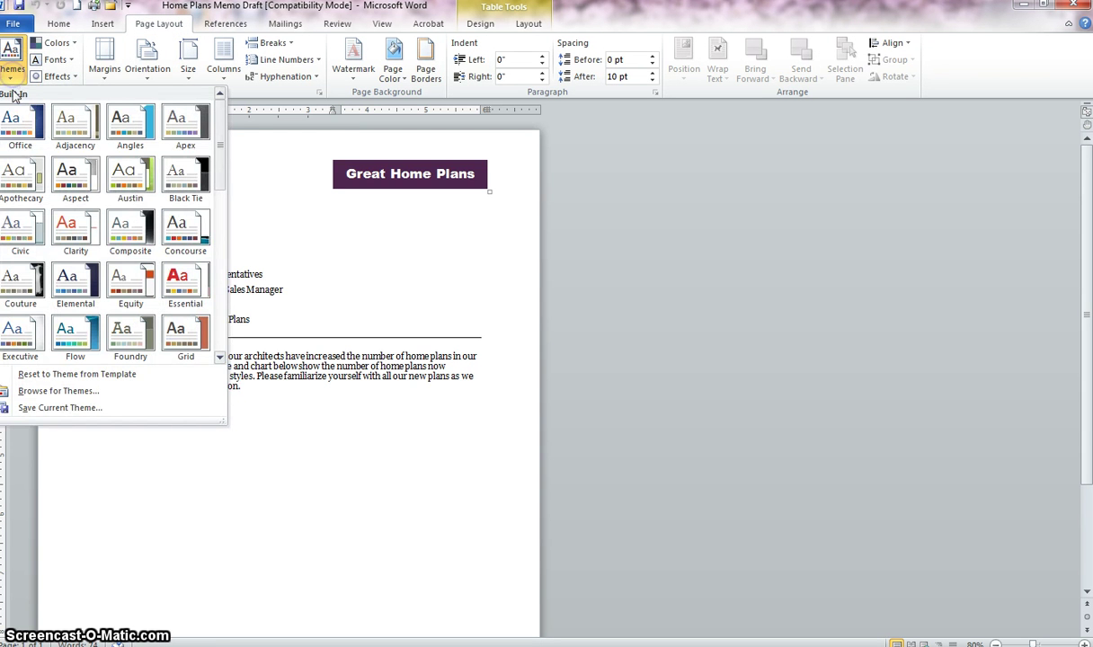
drag(220, 147, 218, 239)
click(127, 191)
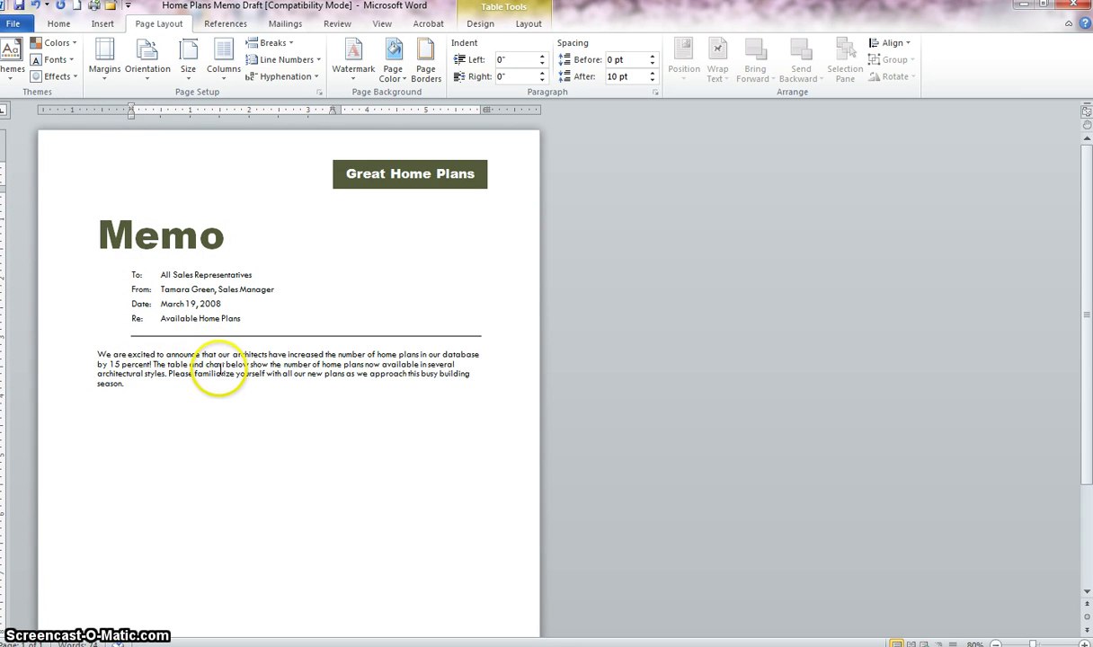
Enlarge the opening body paragraph to 12 point.
triple_click(219, 370)
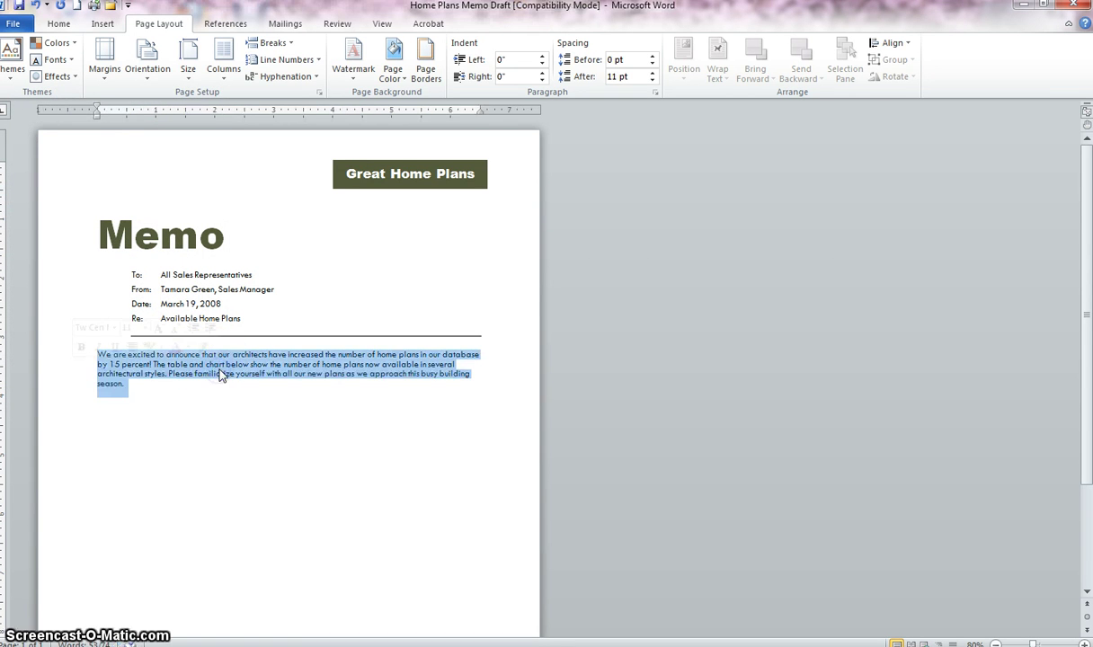
click(57, 24)
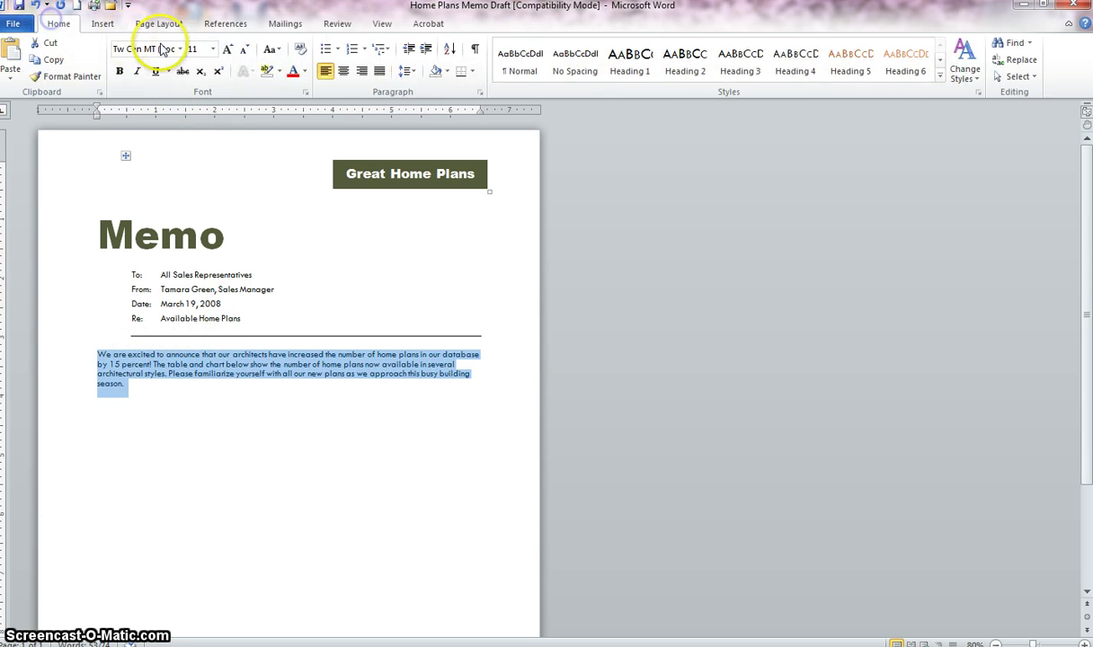
click(227, 50)
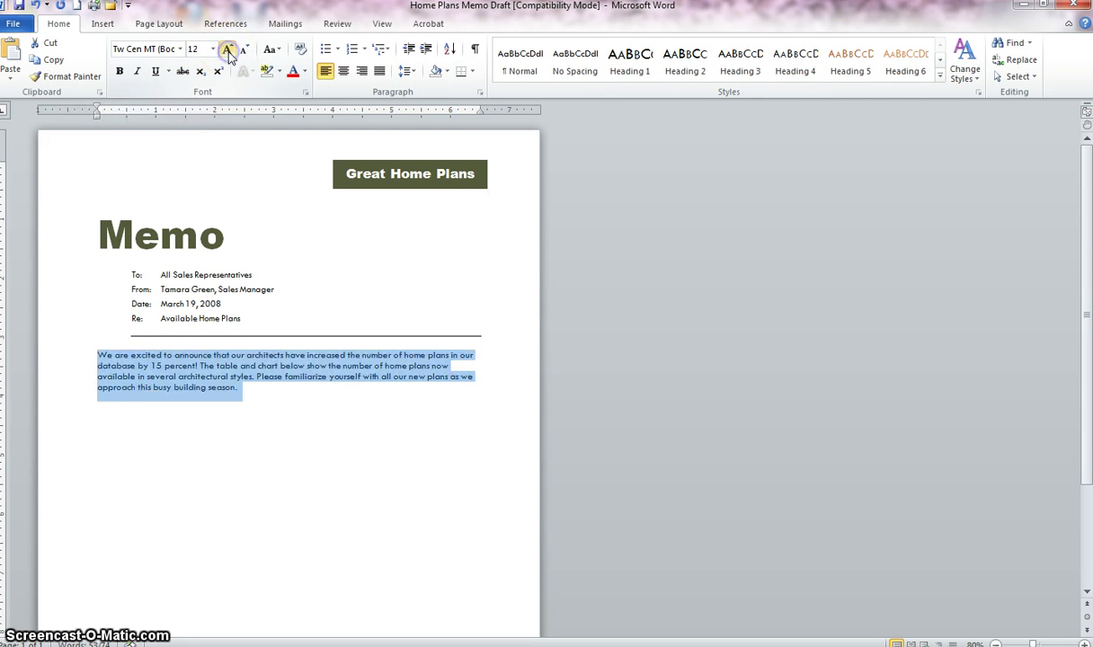
Update the Body Text style to match the selected paragraph.
right_click(197, 373)
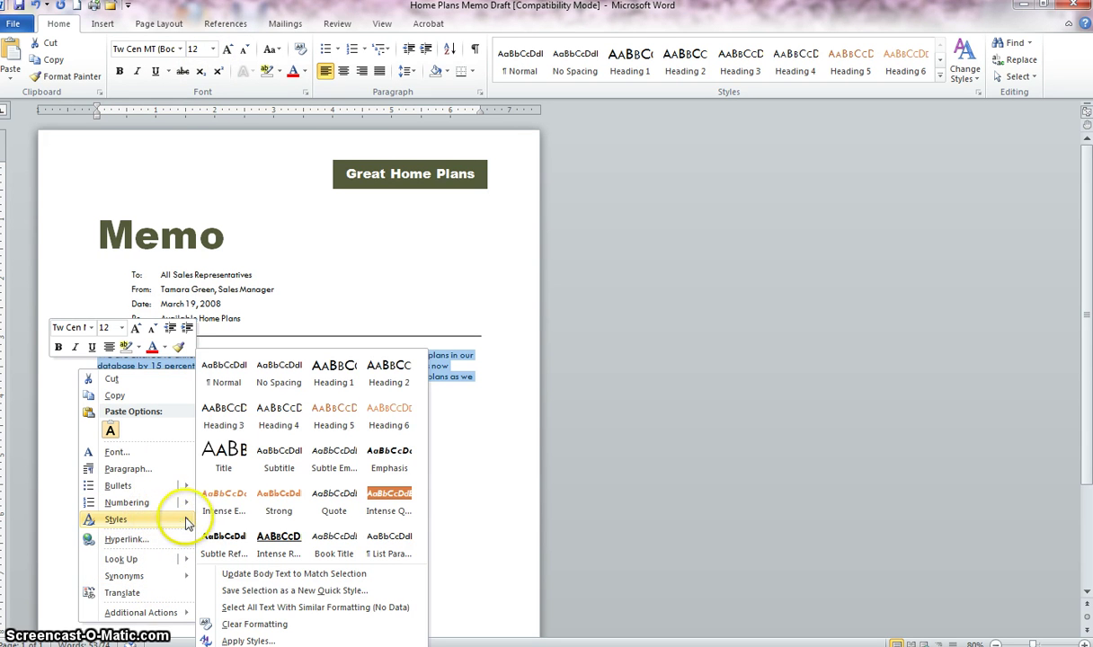
mouse_move(135, 520)
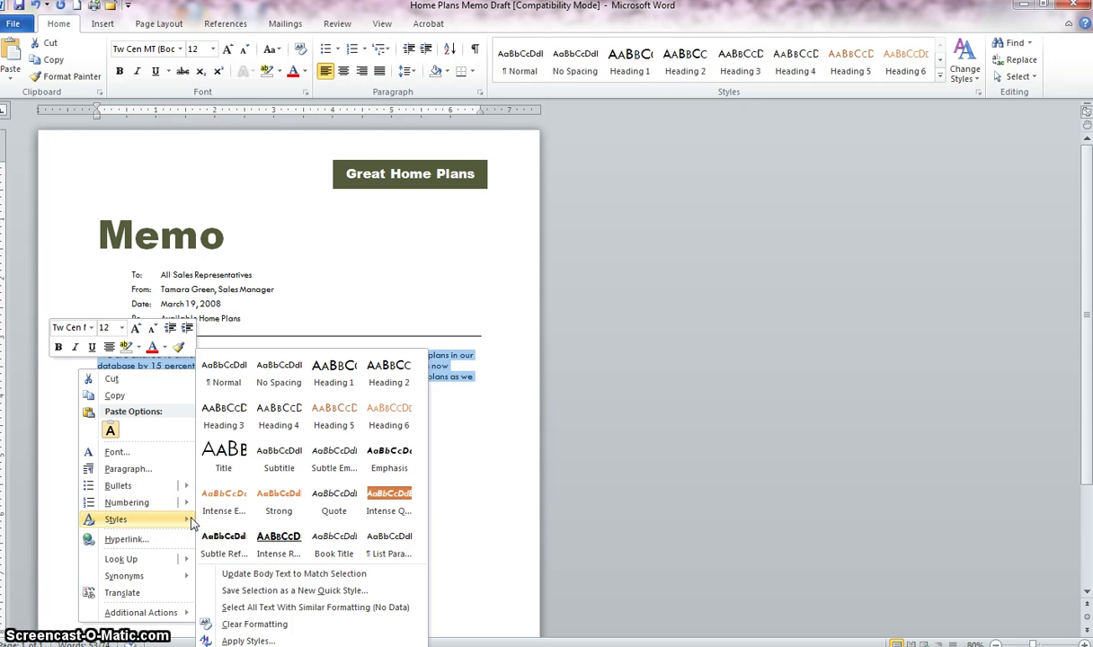
click(193, 521)
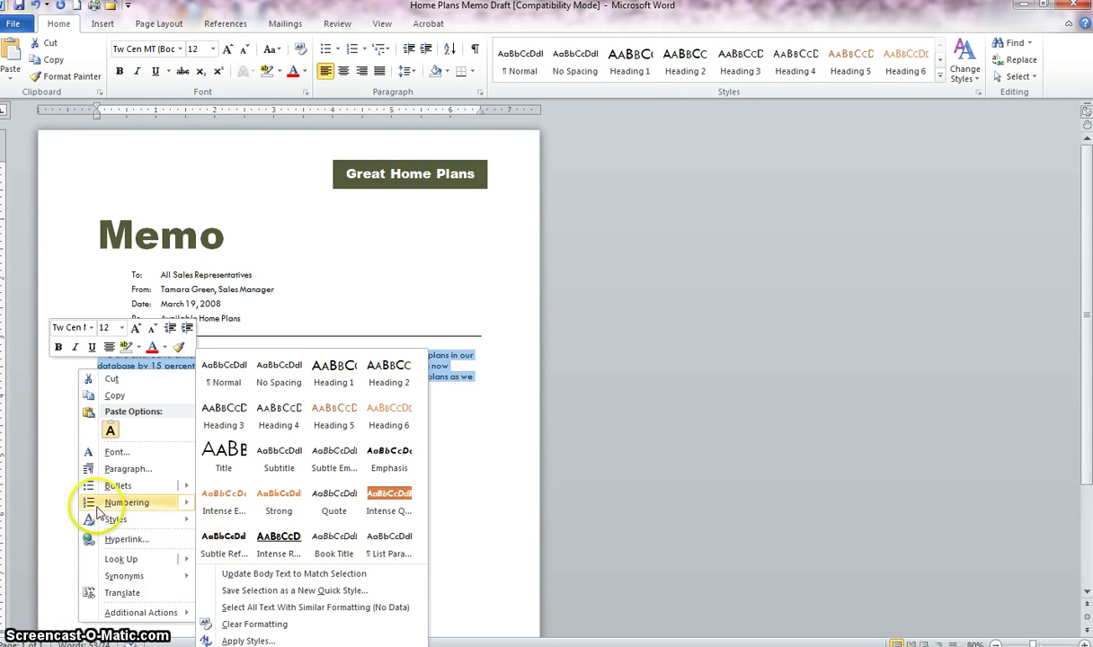
click(263, 573)
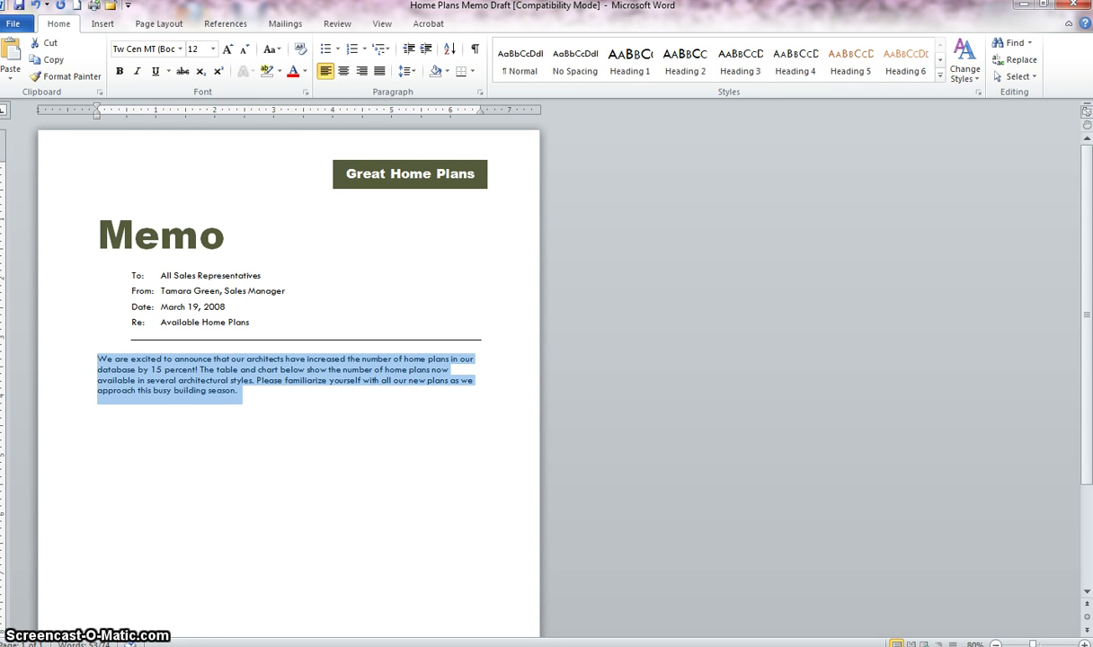
Launch Excel 2010 and browse the Open dialog into My Documents.
key(super)
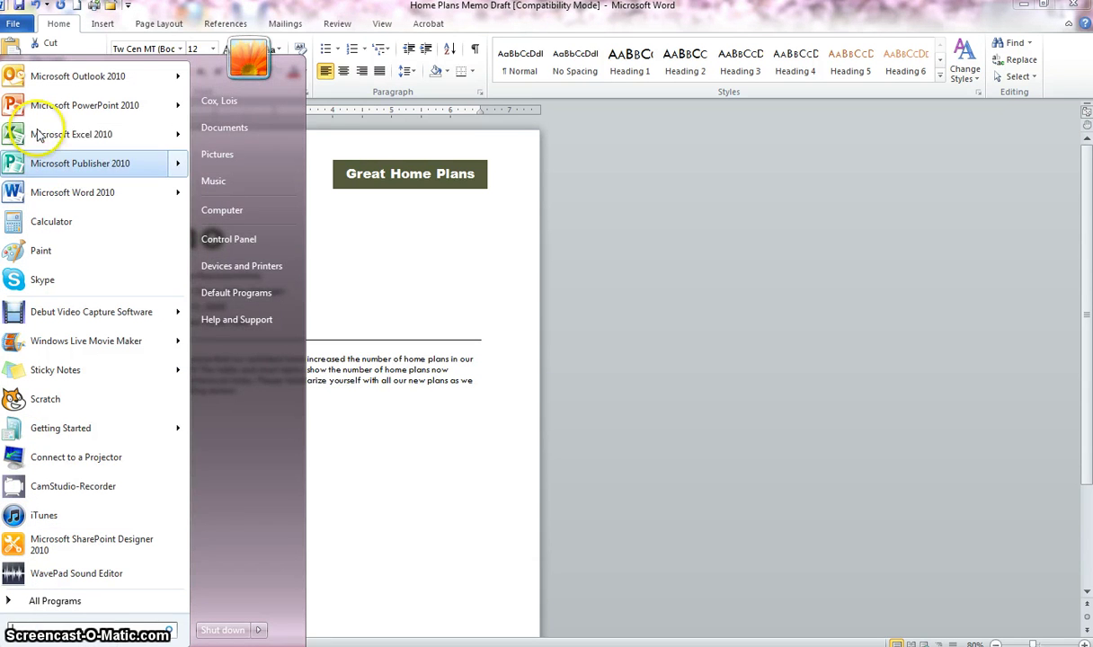
mouse_move(71, 134)
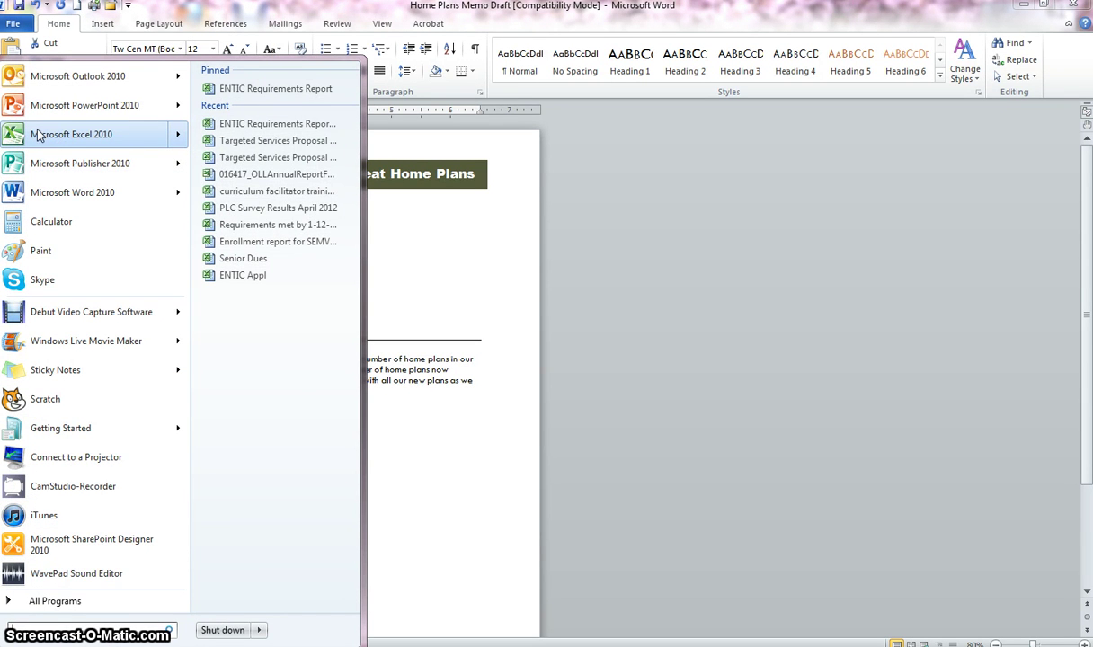
click(40, 133)
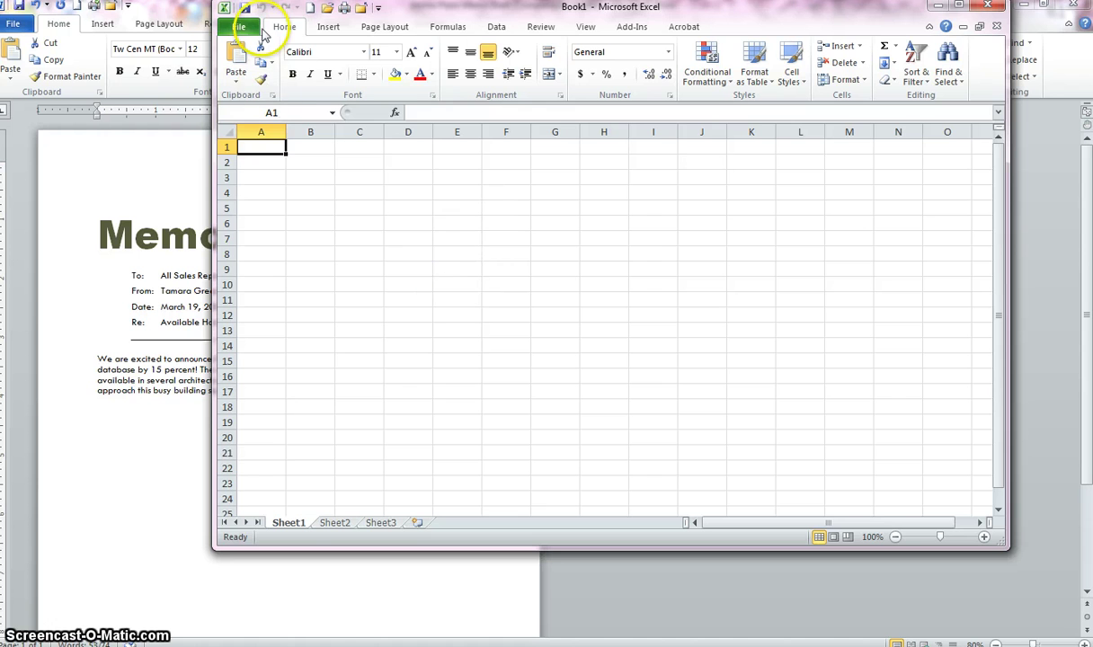
click(239, 27)
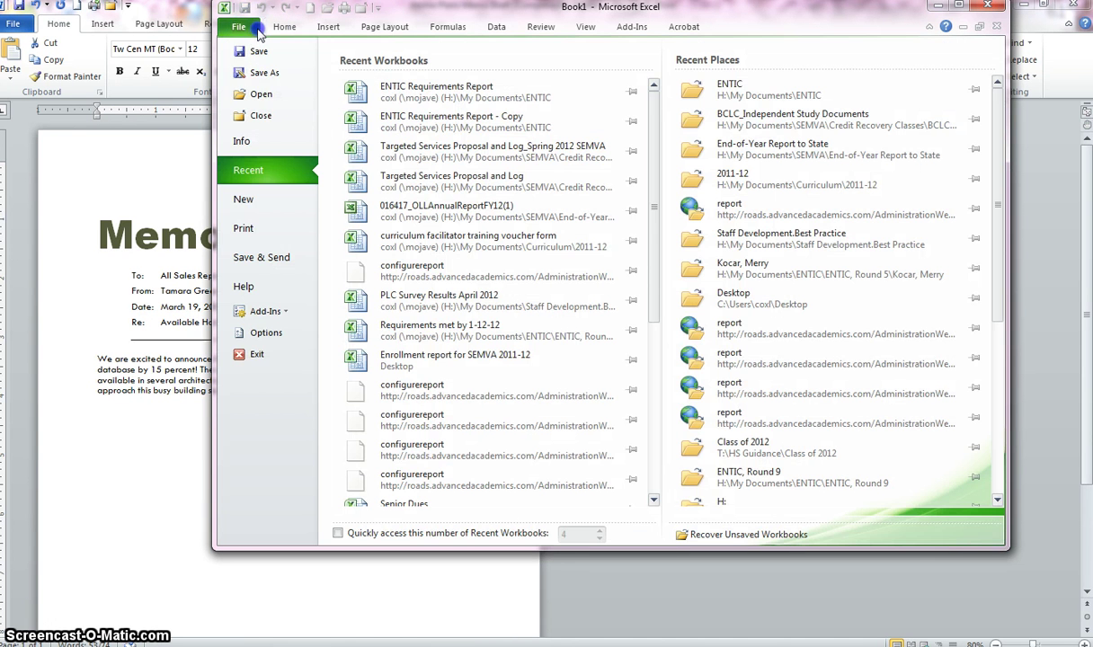
click(262, 94)
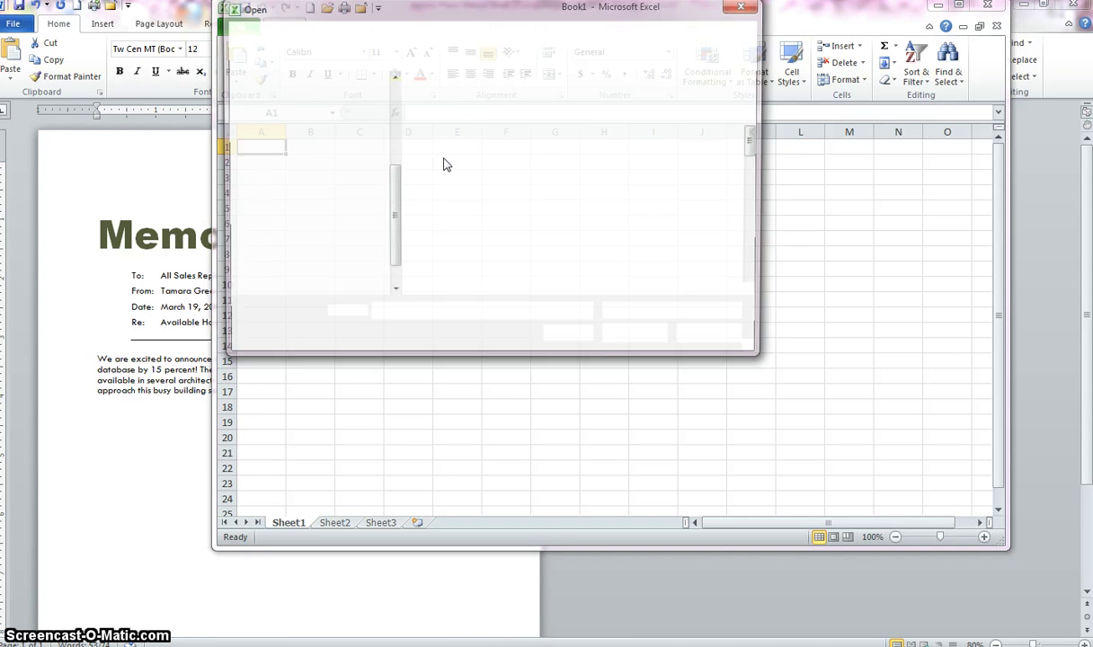
click(324, 228)
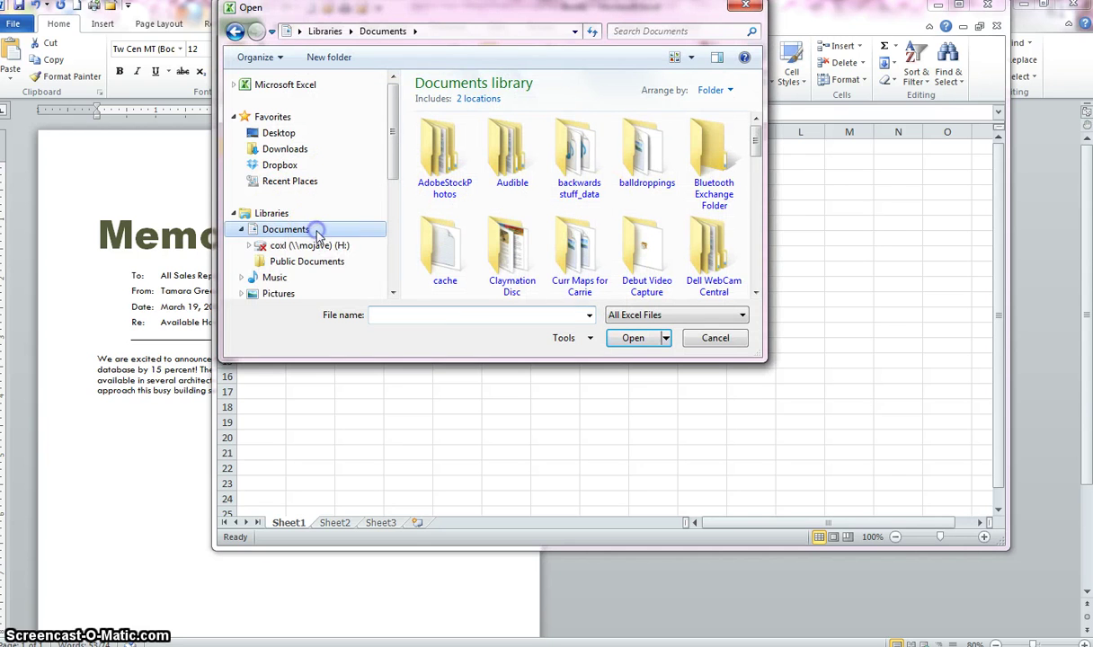
drag(757, 143, 757, 206)
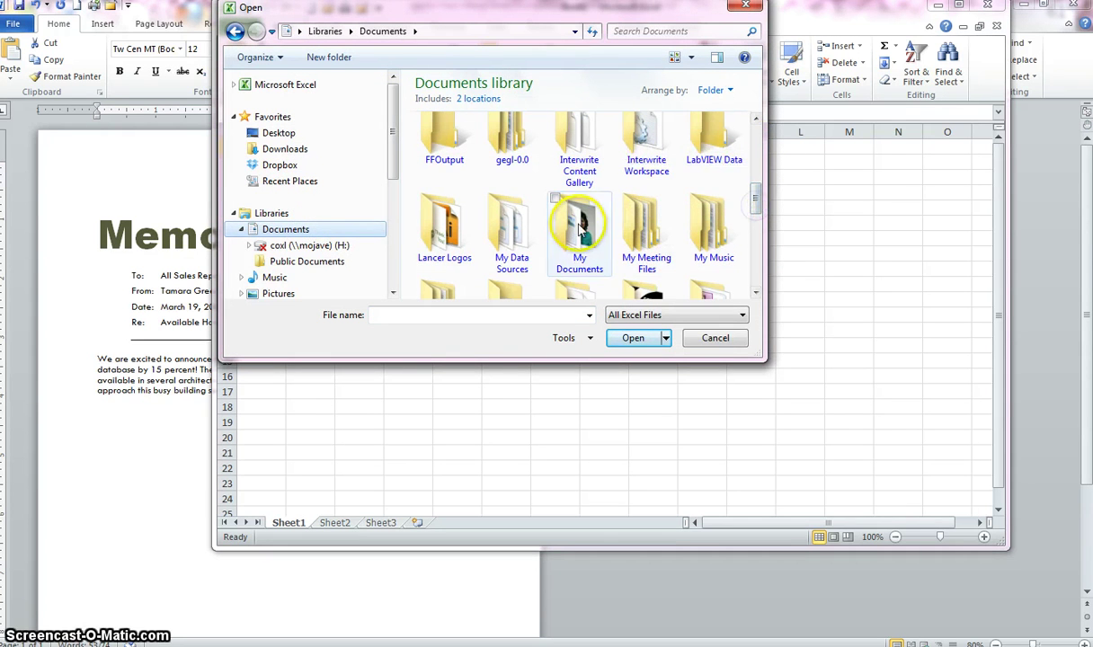
click(568, 249)
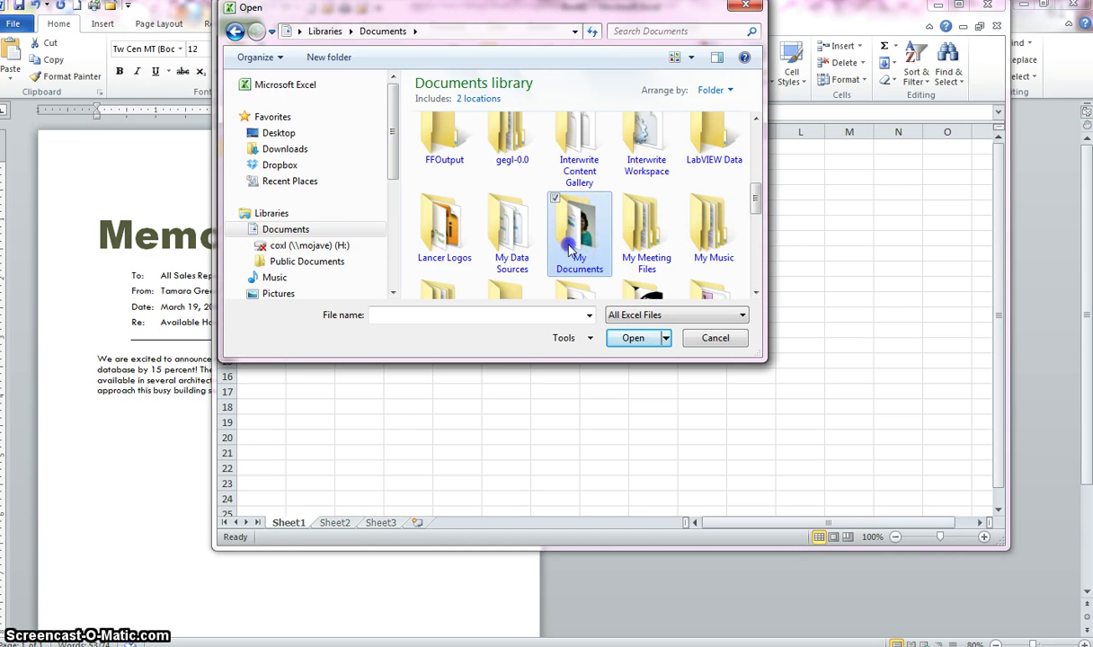
click(629, 339)
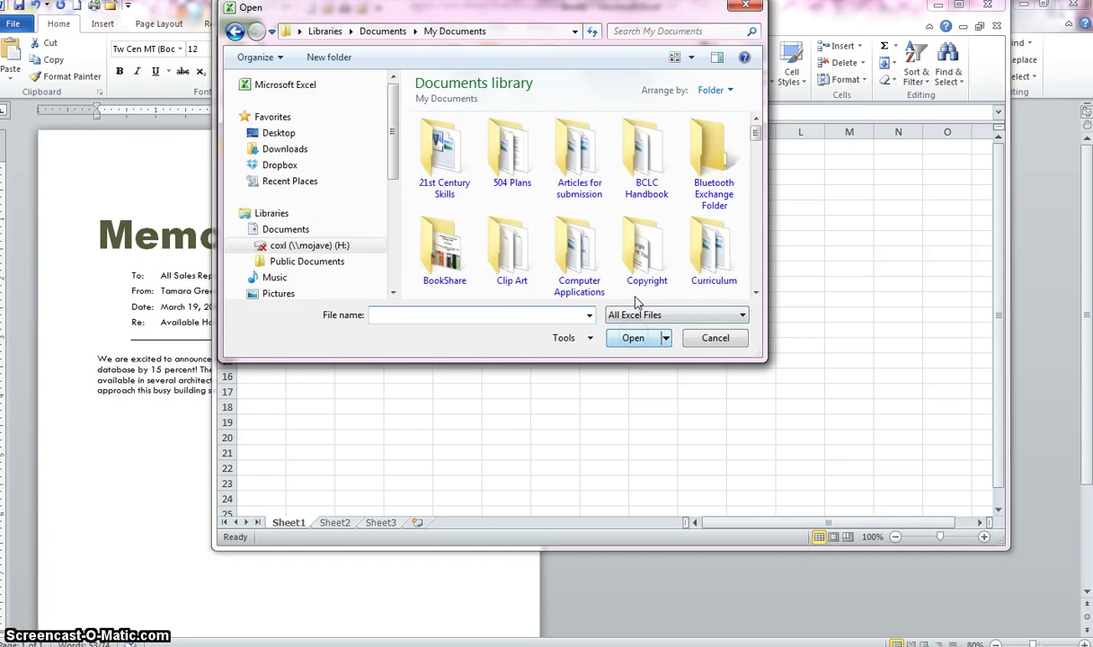
Go through Word Processing > Integration Feature and open the Home Plans Breakdown workbook.
drag(758, 134, 760, 274)
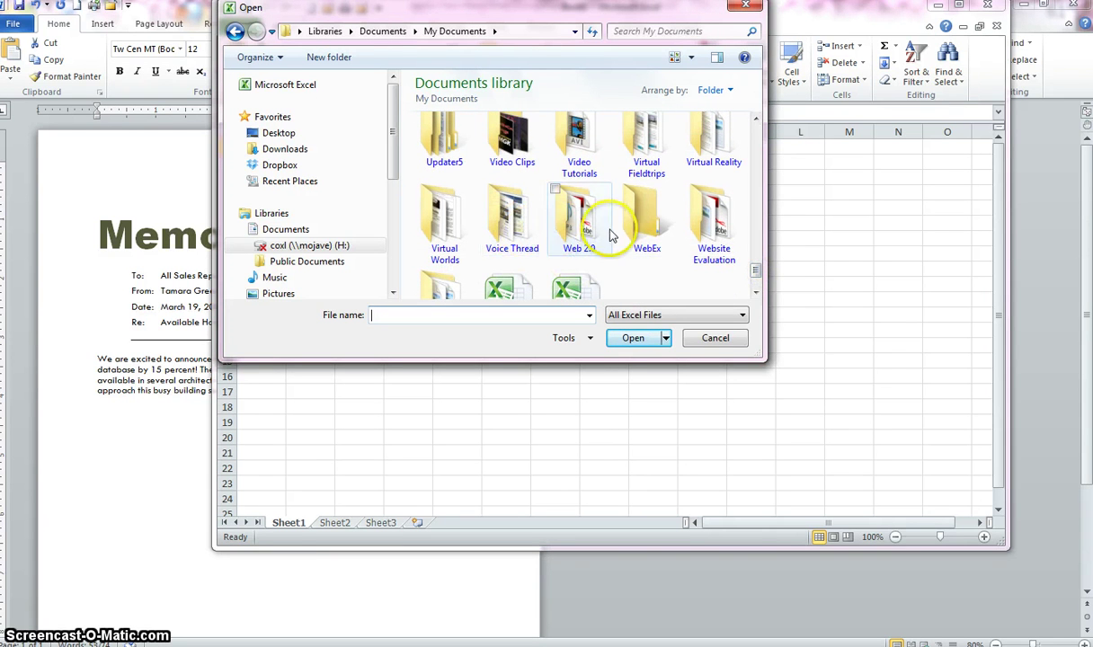
click(756, 288)
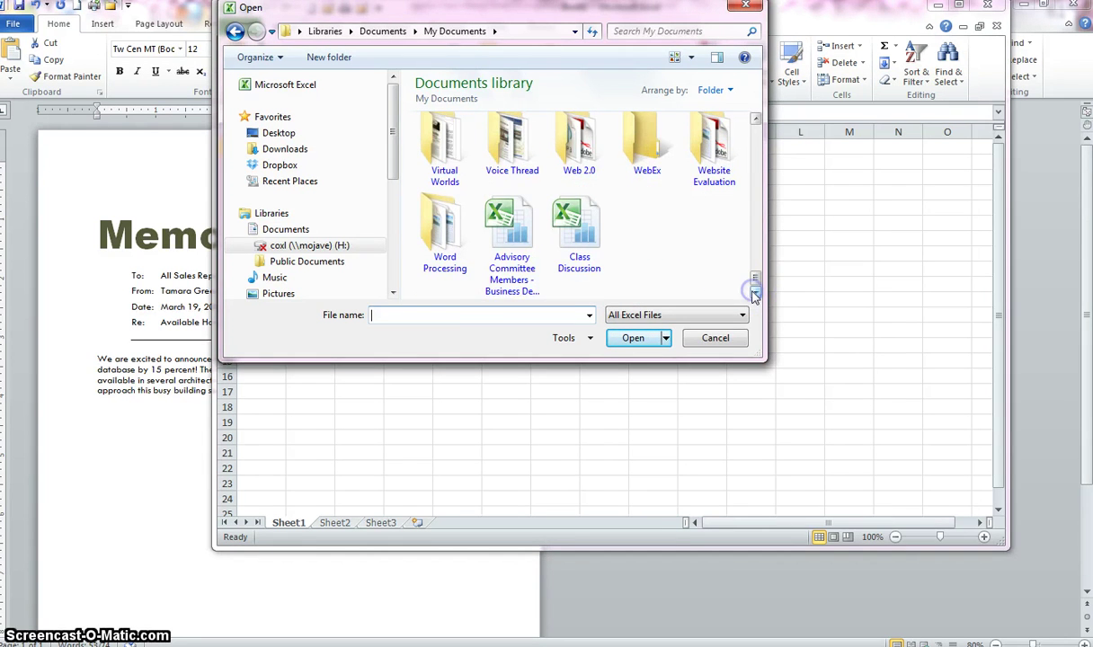
double_click(445, 236)
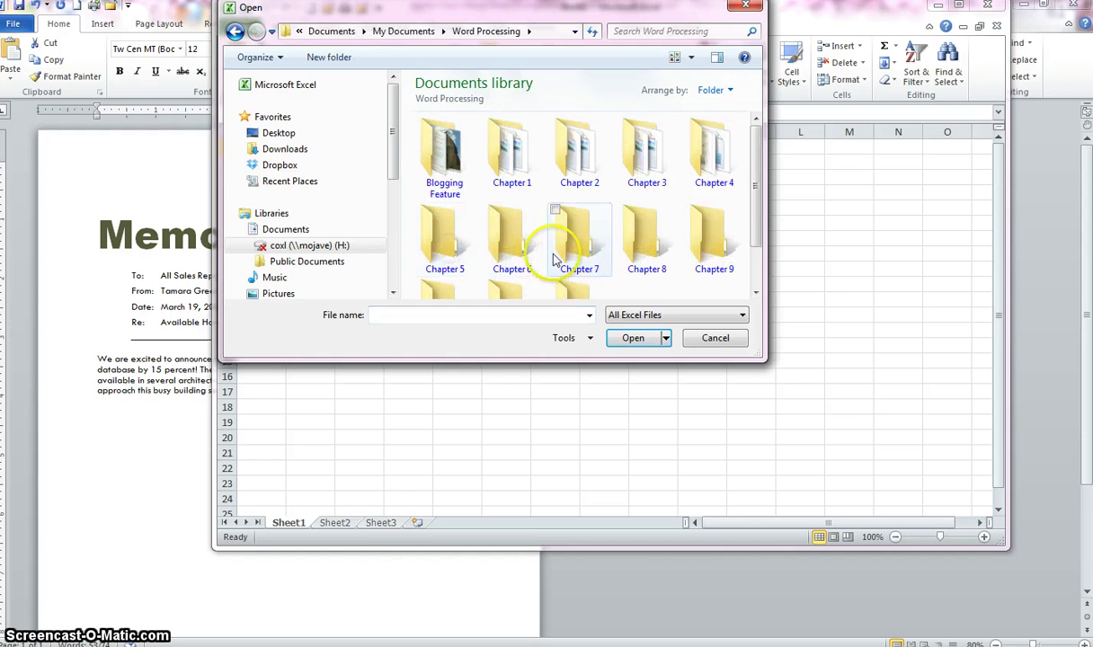
scroll(634, 254, down, 2)
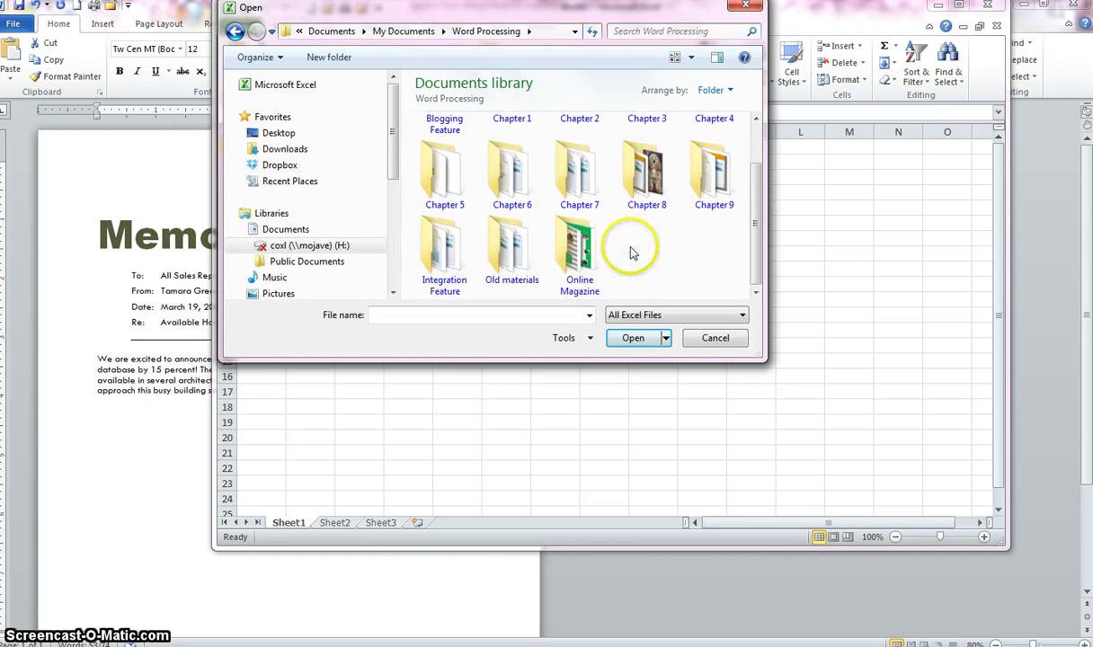
double_click(449, 251)
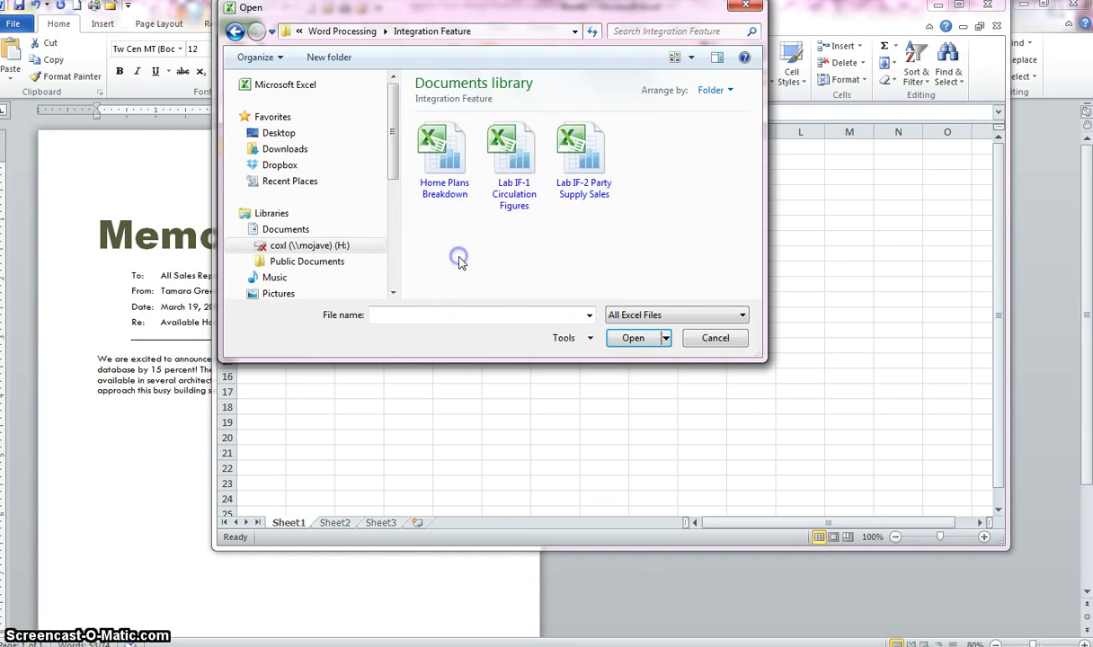
double_click(441, 158)
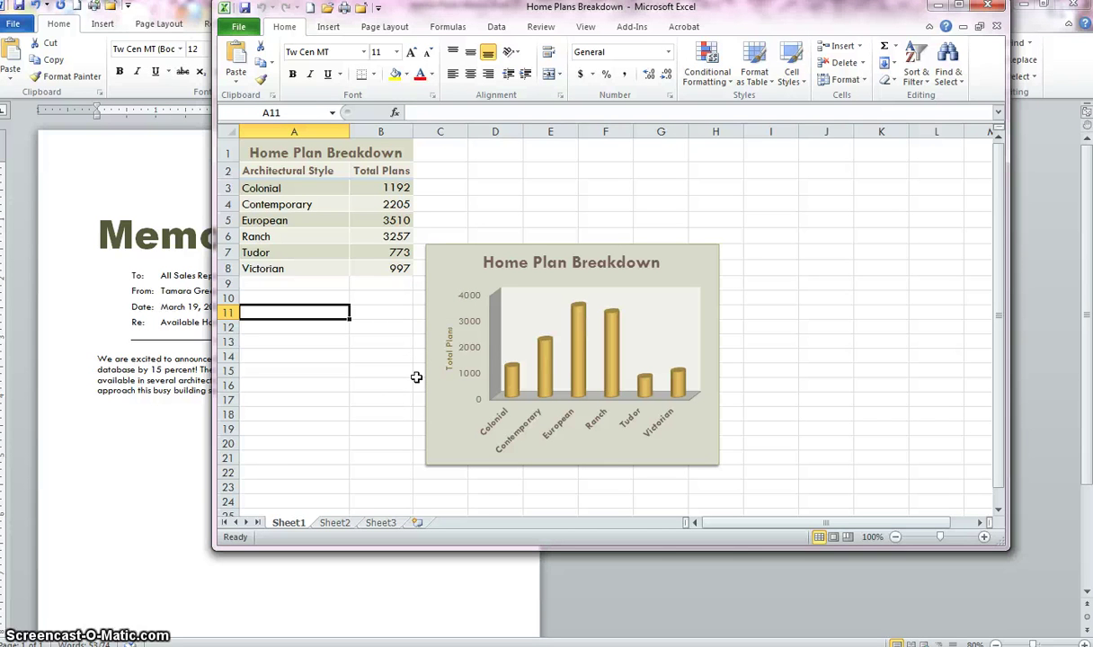
Copy Excel range A1:B8 and switch back to the Word memo.
click(317, 237)
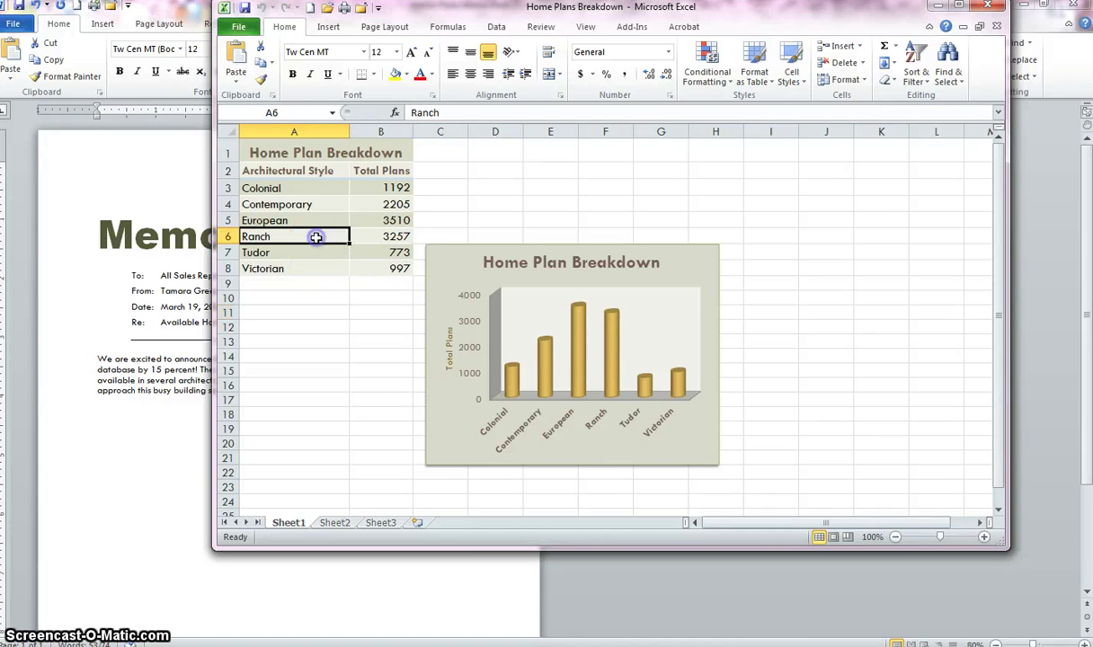
mouse_move(257, 153)
mouse_down()
mouse_move(362, 253)
mouse_move(365, 269)
mouse_up()
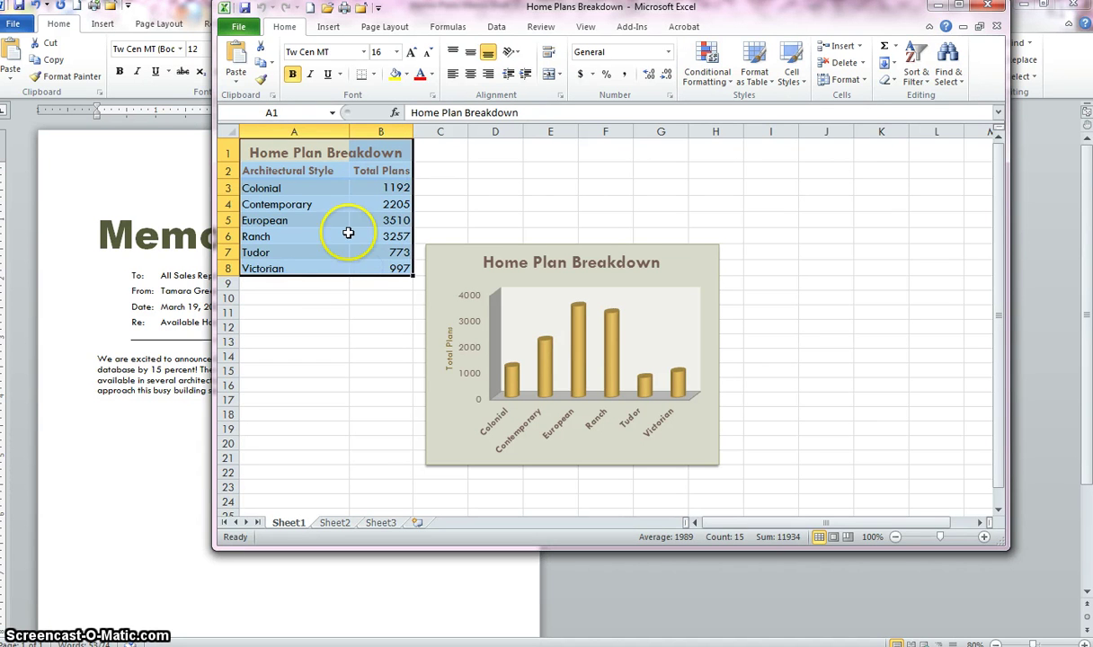
click(259, 62)
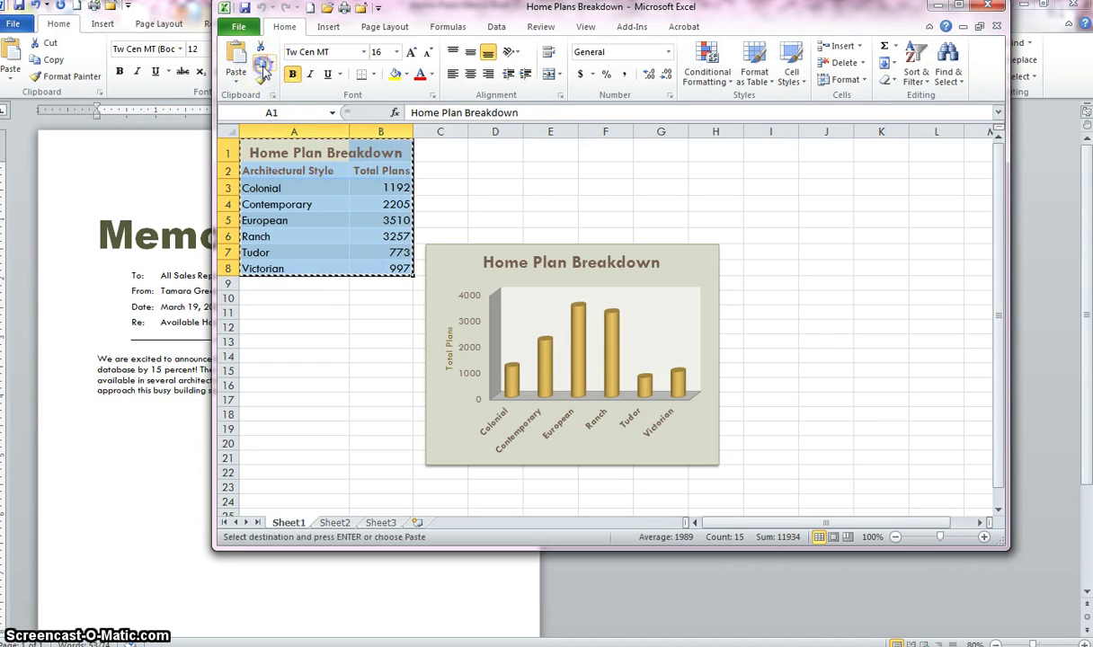
click(165, 466)
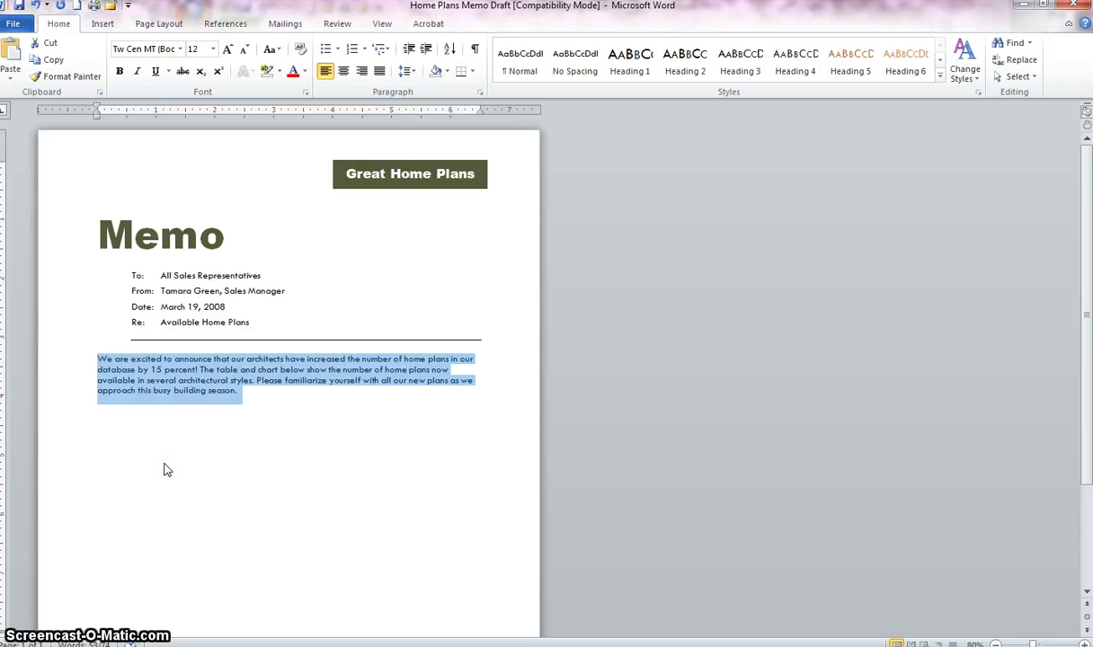
Add an empty paragraph below the intro paragraph for the table.
click(254, 406)
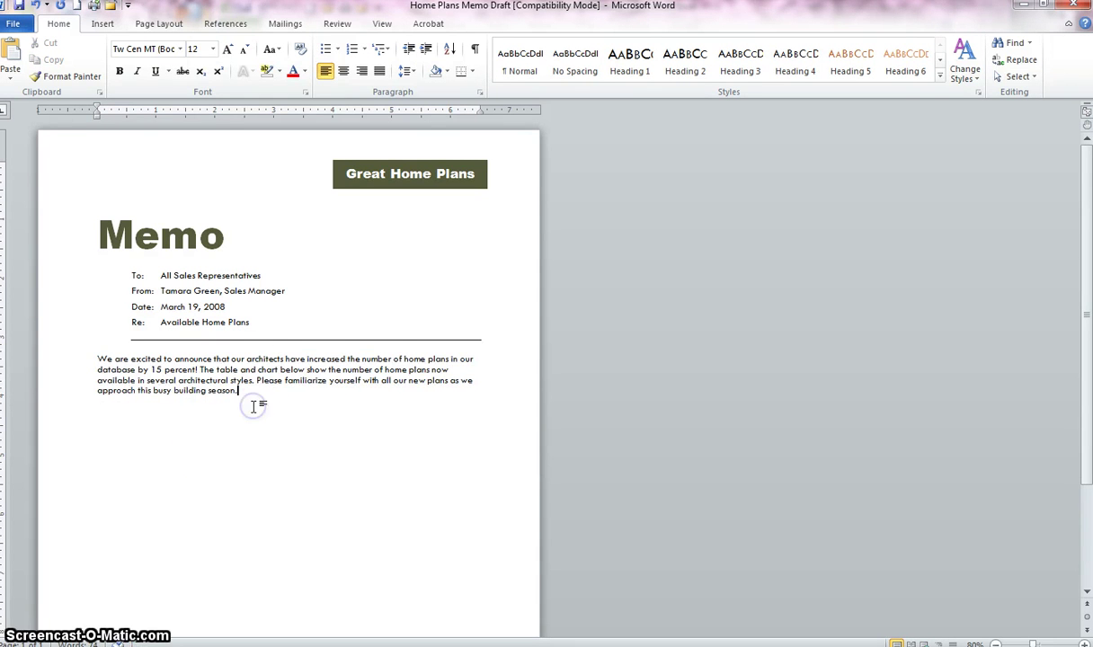
key(Return)
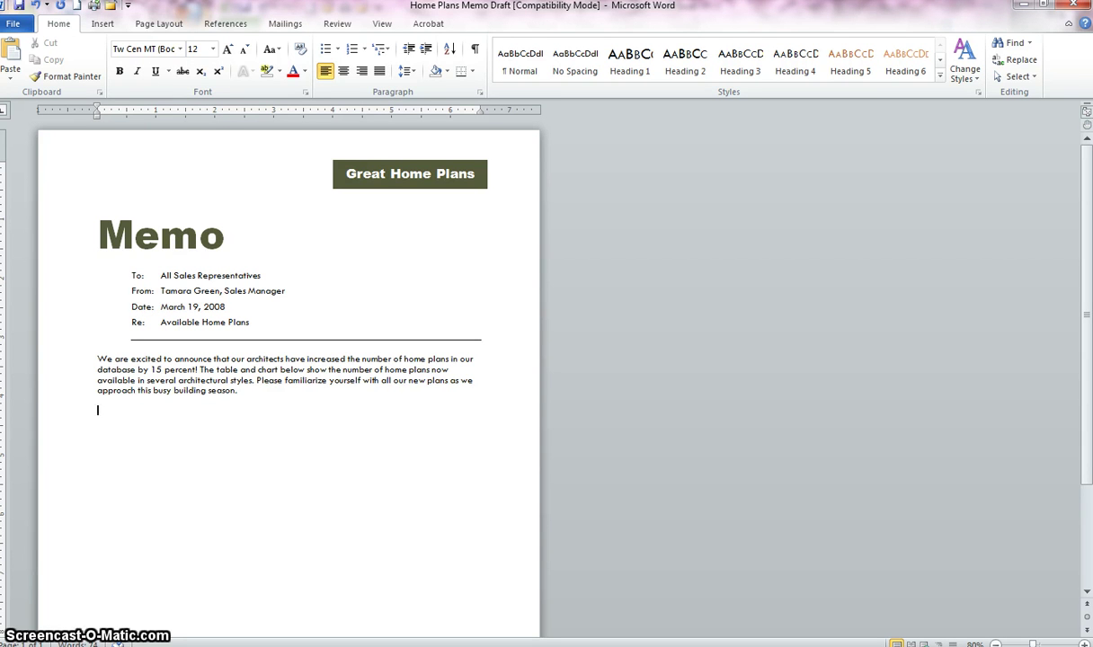
right_click(255, 411)
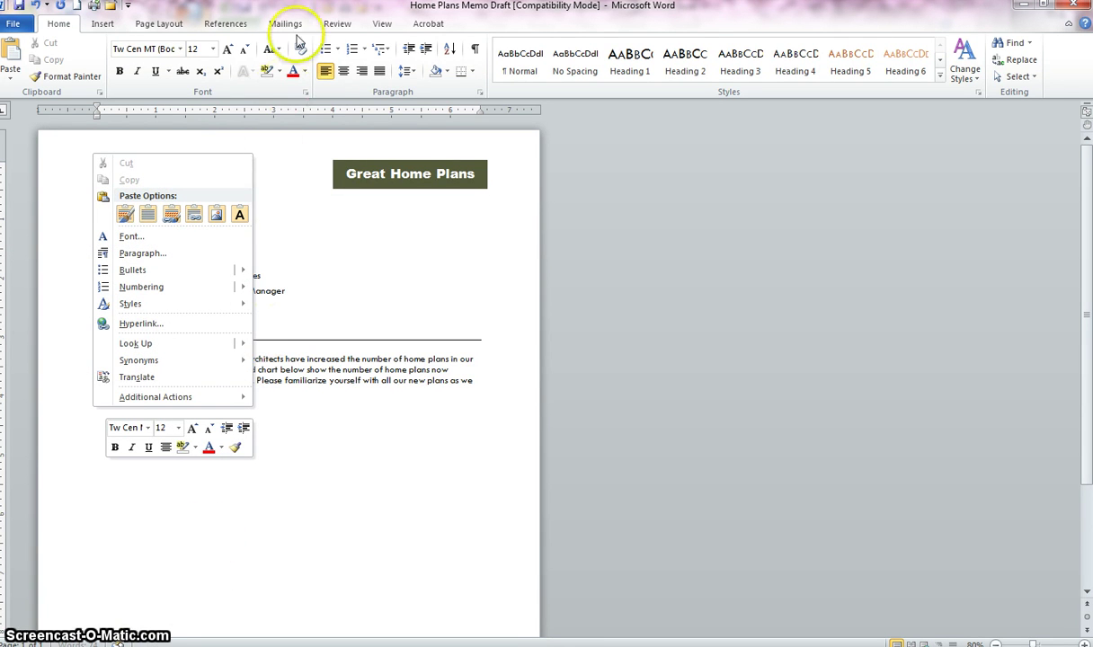
key(alt+Tab)
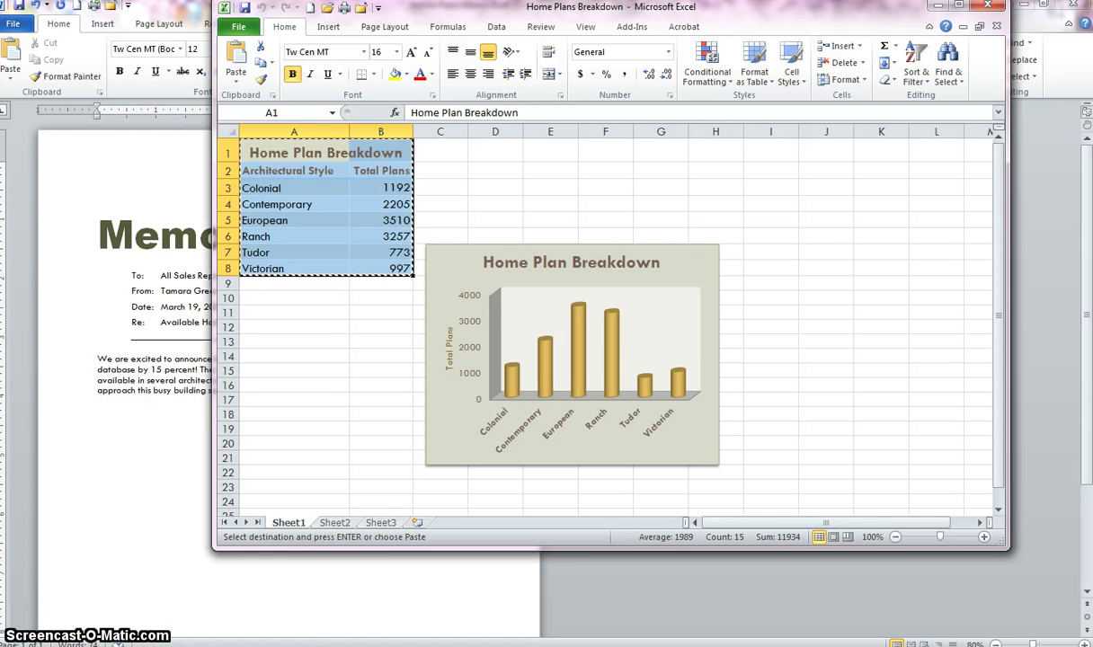
key(super)
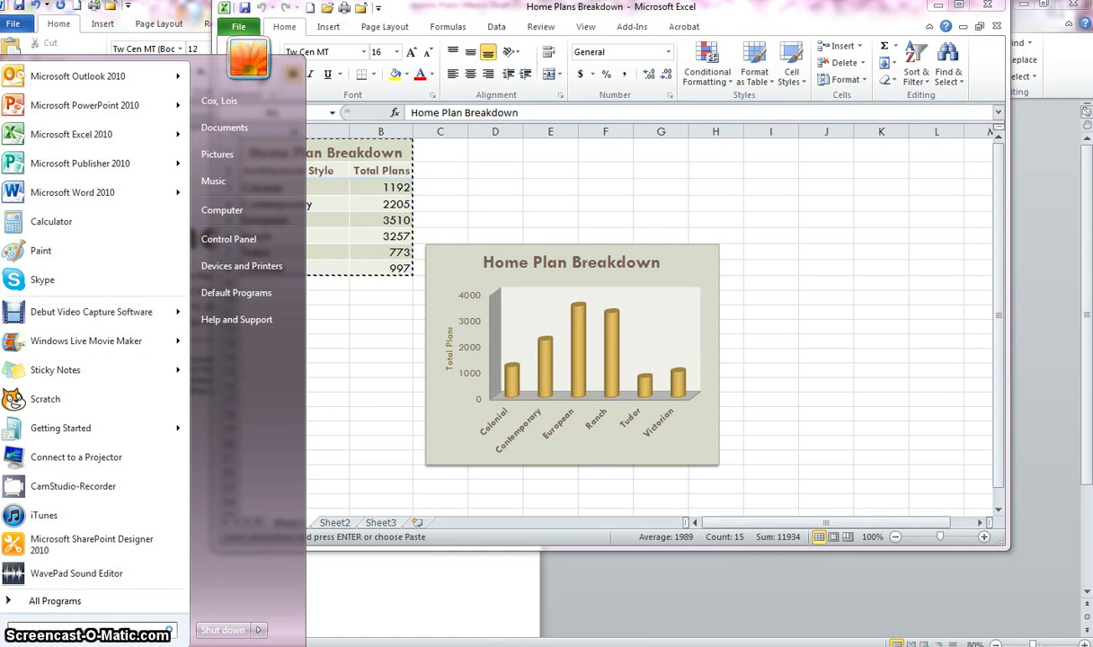
key(Escape)
click(163, 441)
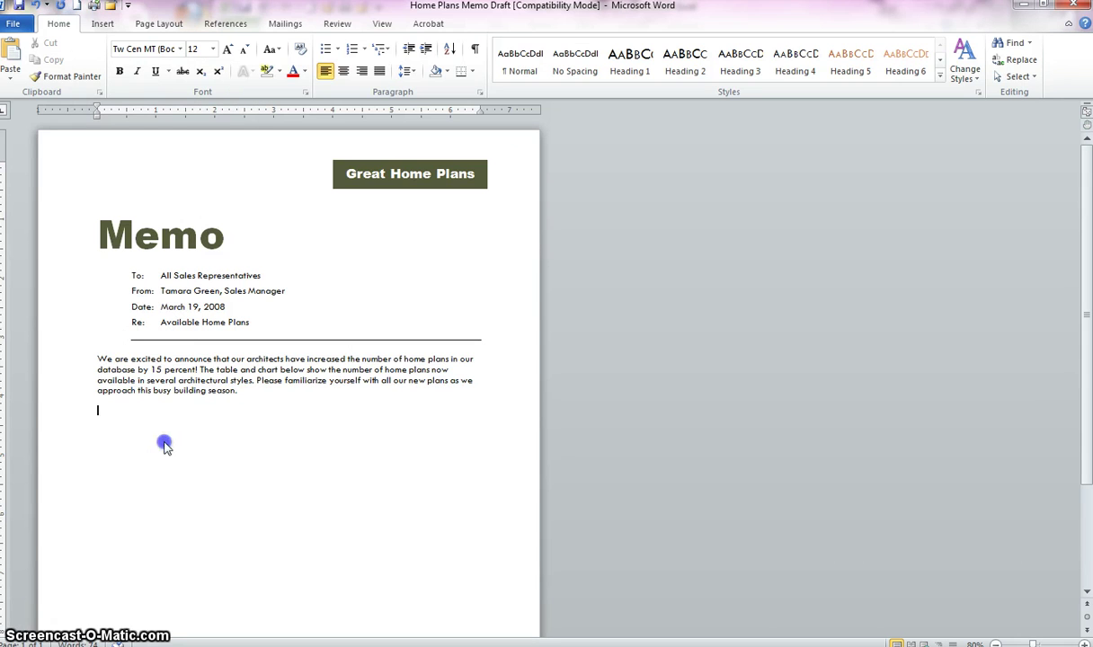
Paste Special the copied table as a linked Microsoft Excel Worksheet Object.
click(16, 81)
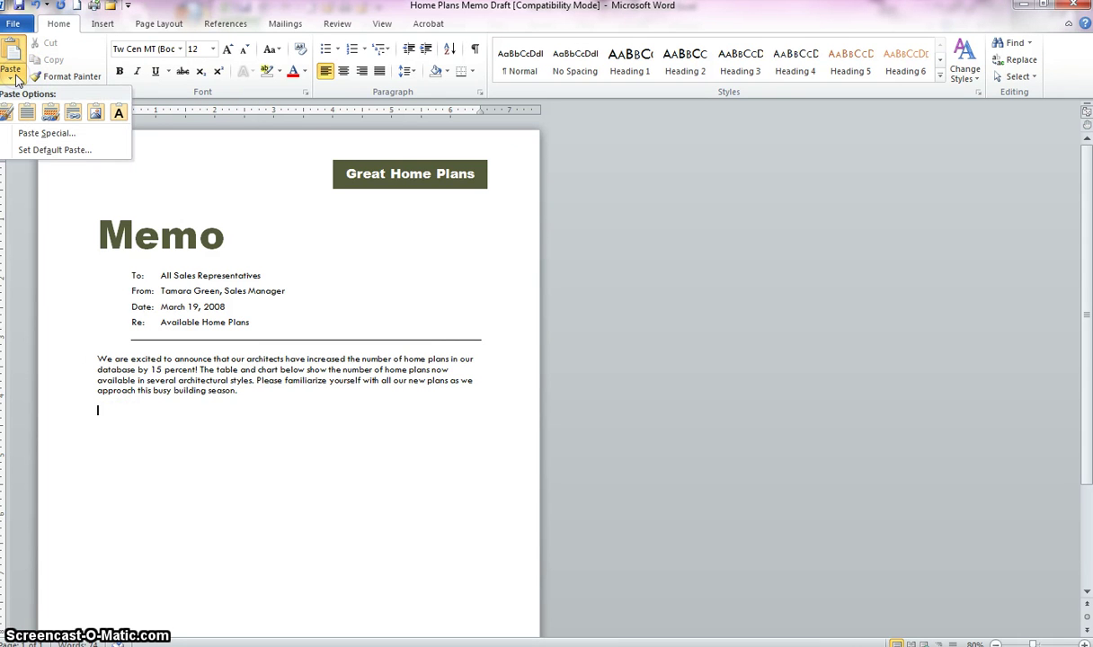
click(43, 135)
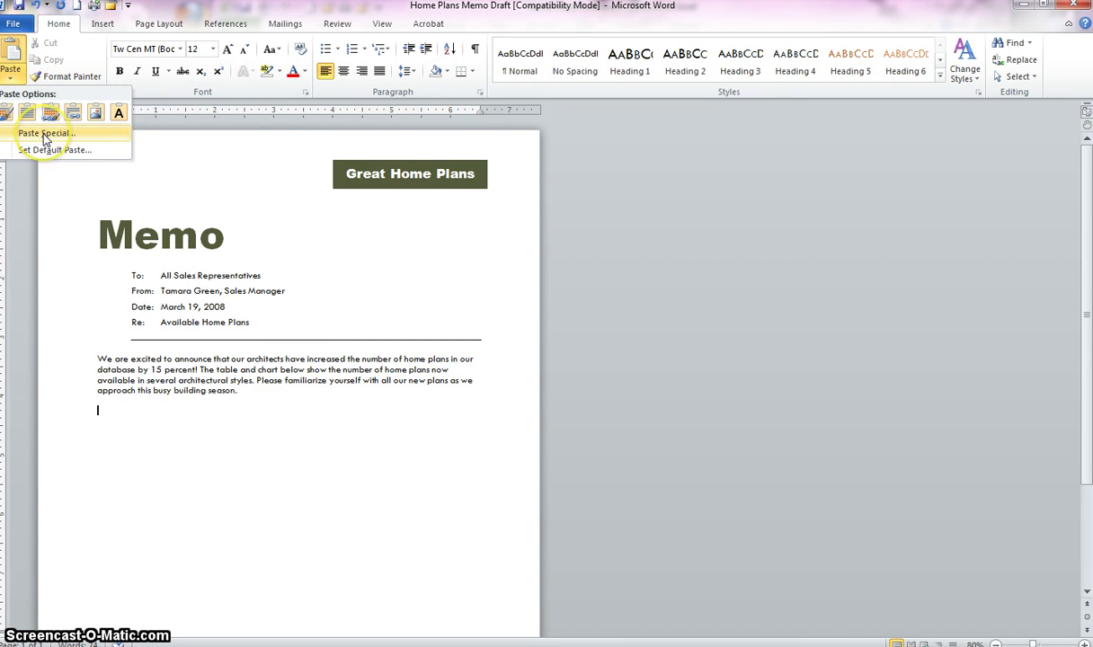
click(44, 134)
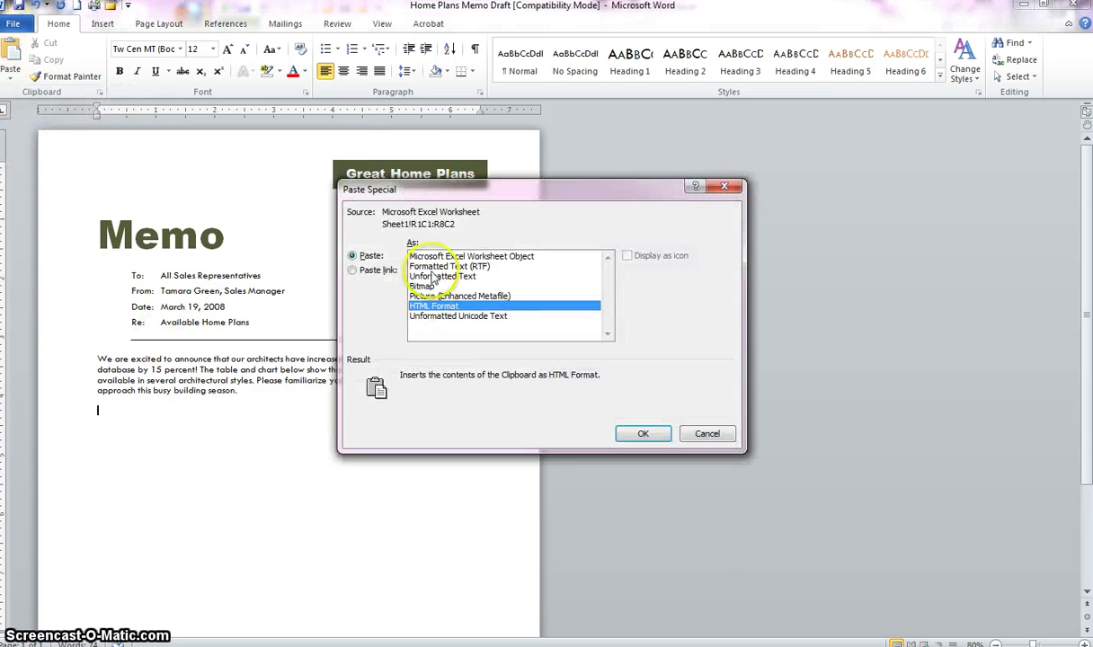
click(454, 256)
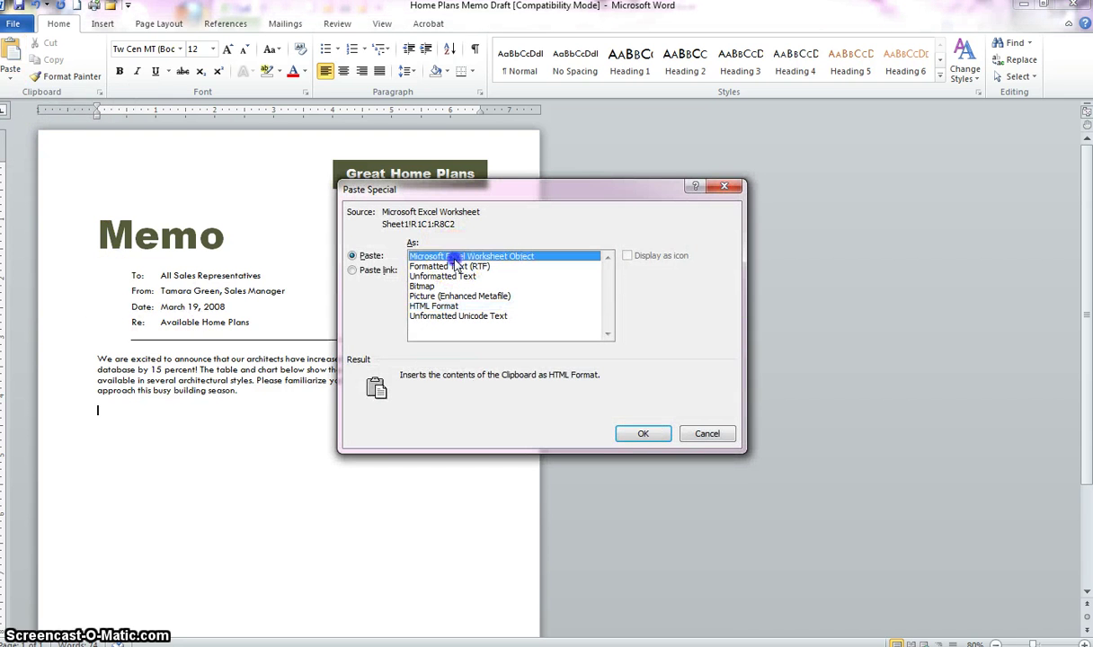
click(355, 270)
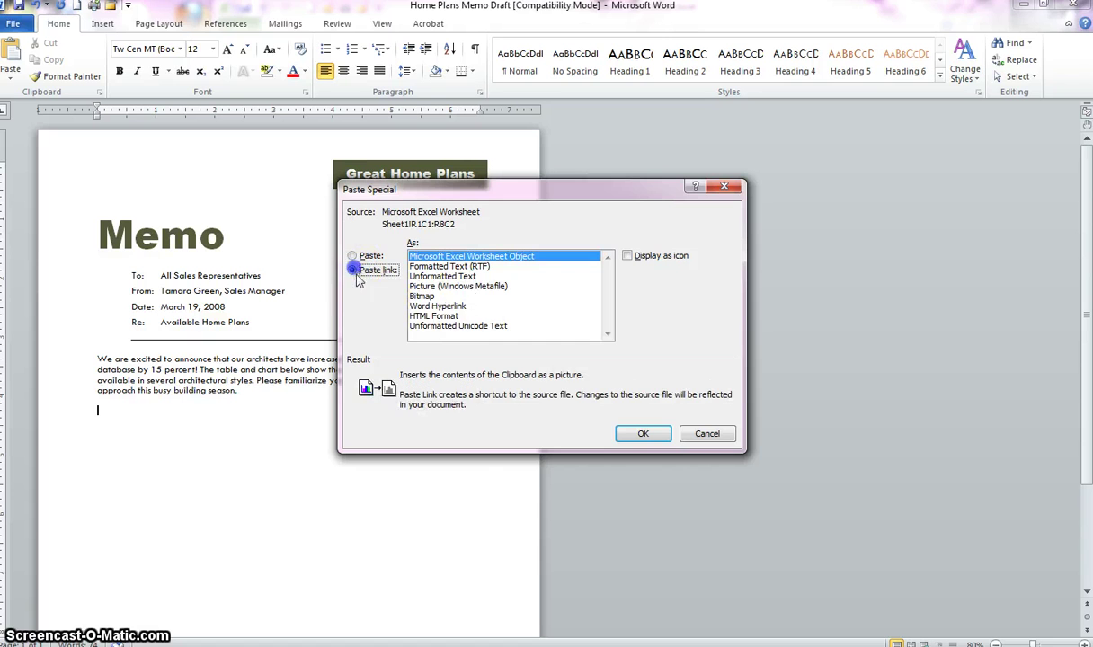
click(644, 436)
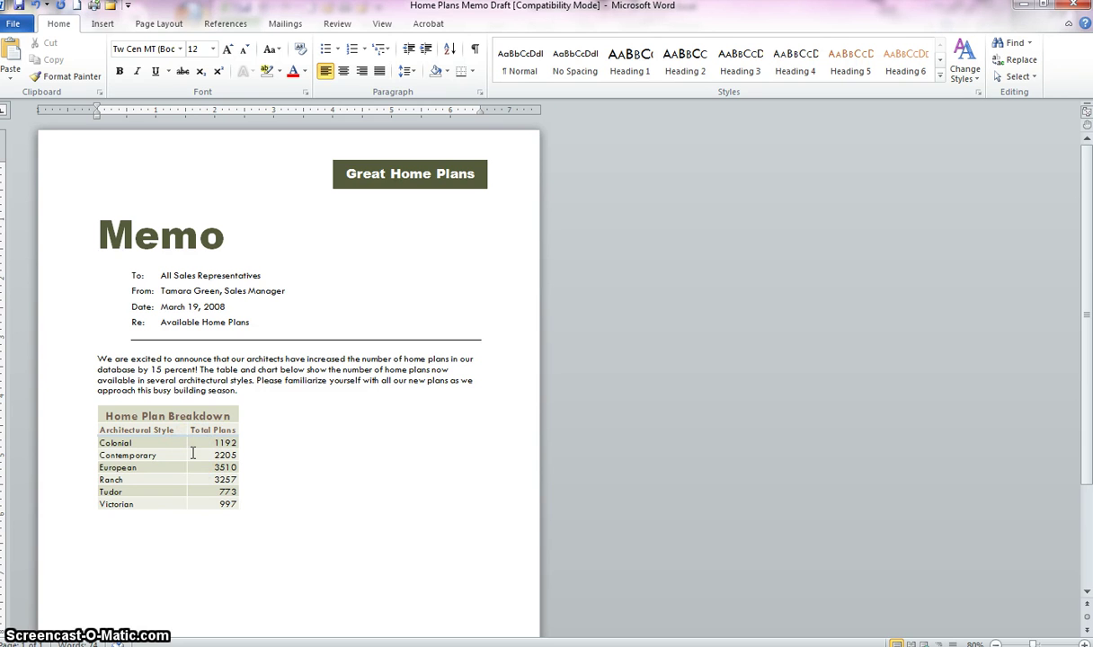
Center the pasted table on the page.
click(156, 454)
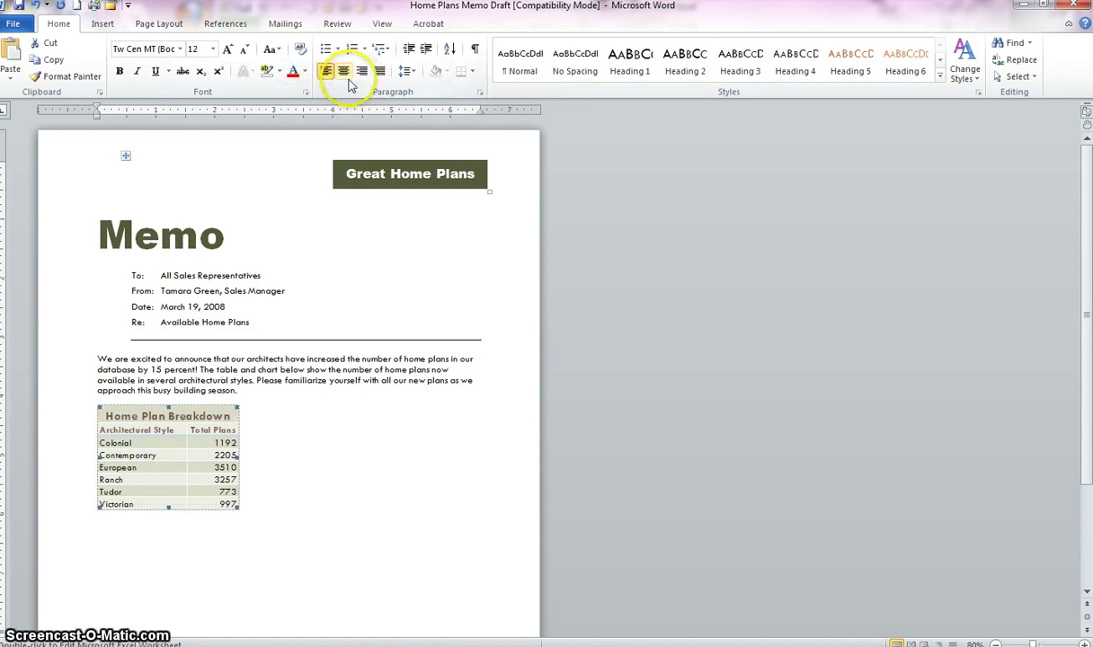
click(344, 71)
click(420, 508)
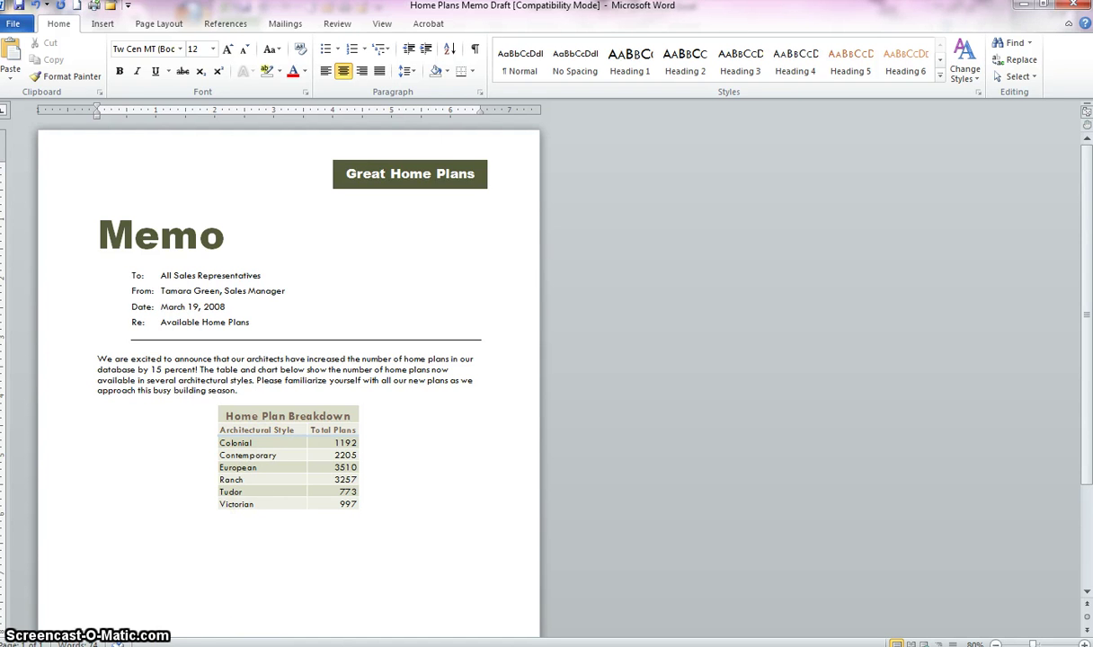
Close an extra blank Excel workbook and return to Home Plans Breakdown.
click(14, 609)
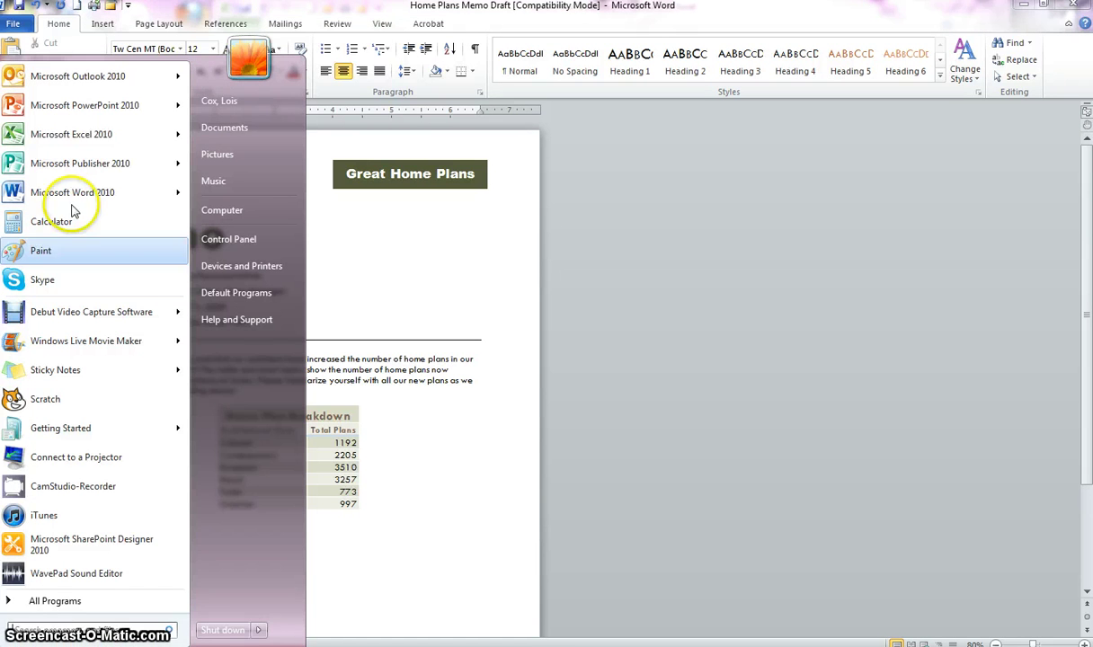
click(76, 136)
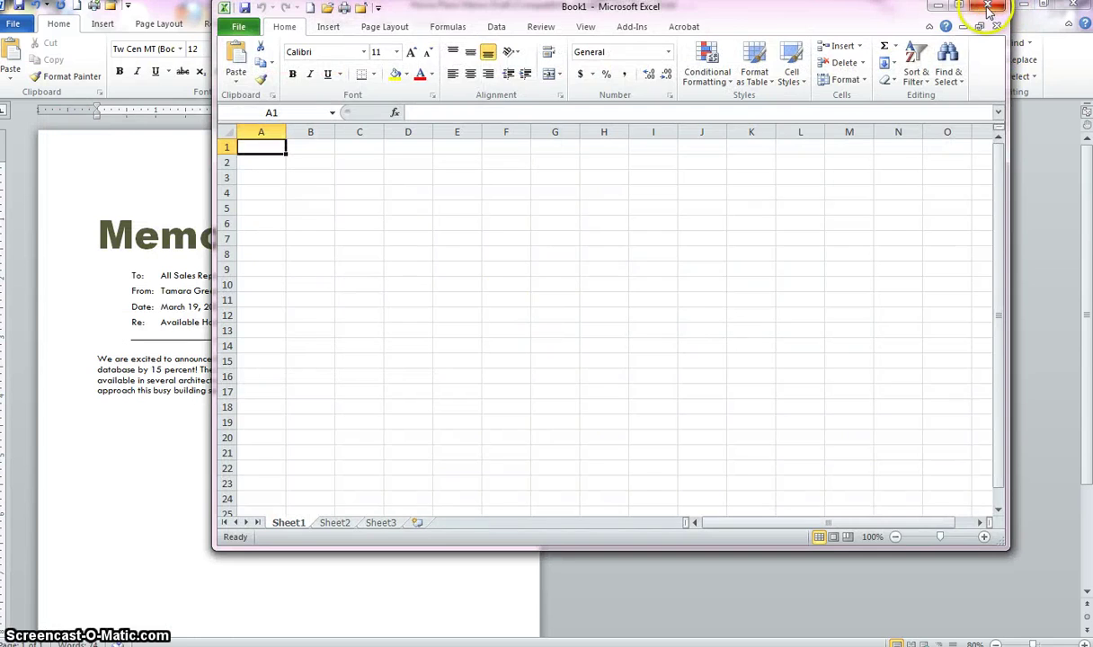
click(937, 6)
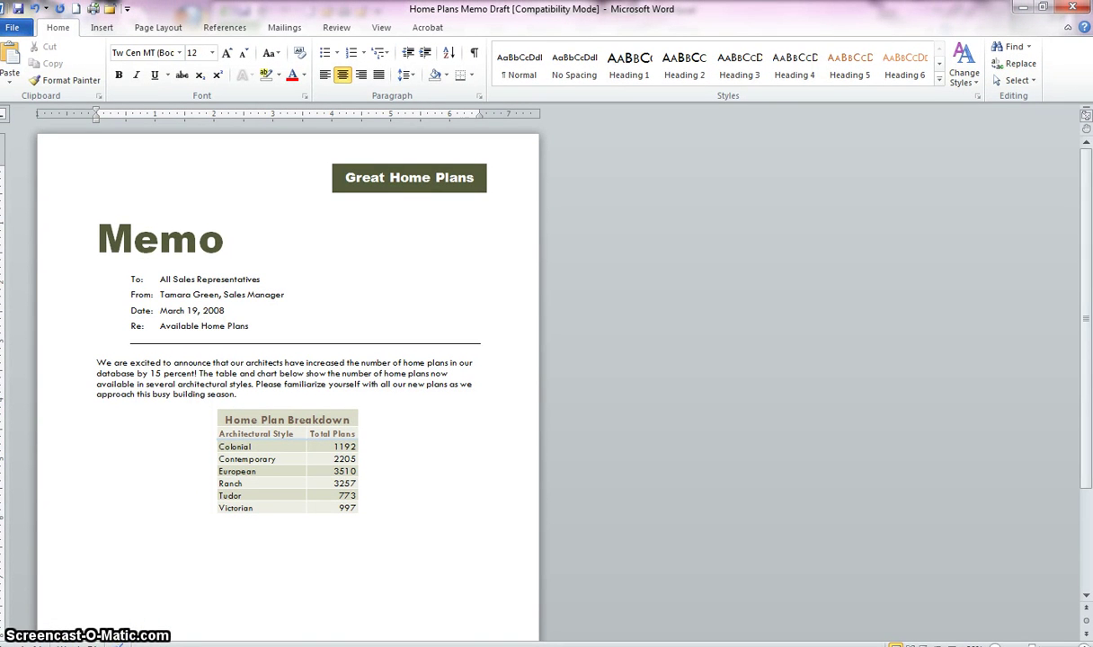
key(alt+Tab)
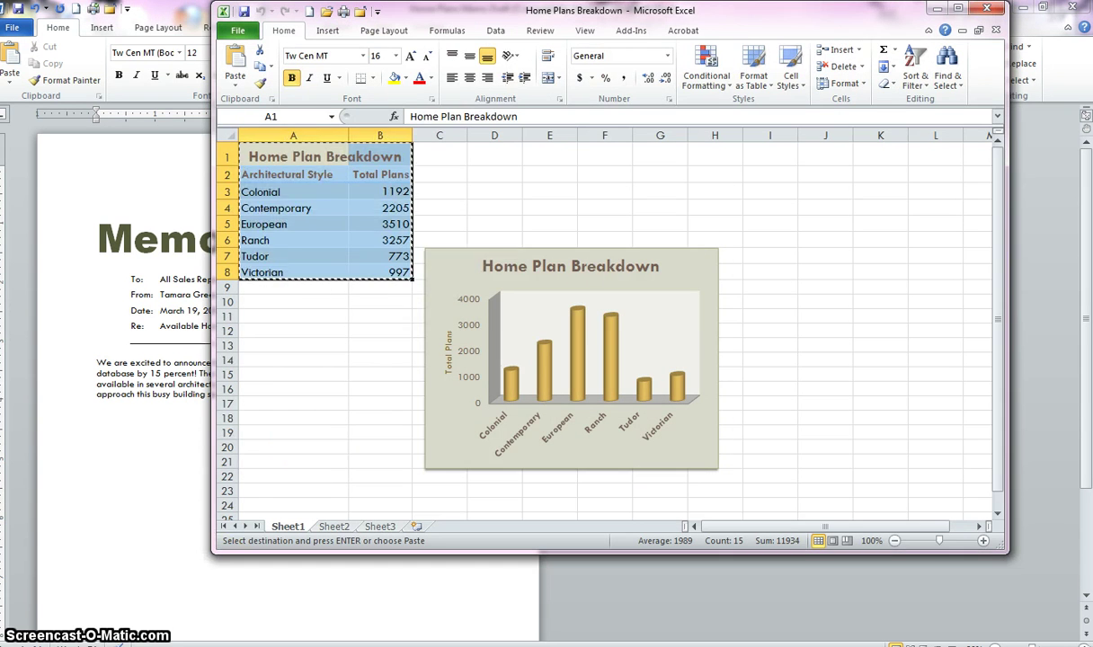
Copy the Home Plan Breakdown chart and place Word's cursor below the table.
click(500, 319)
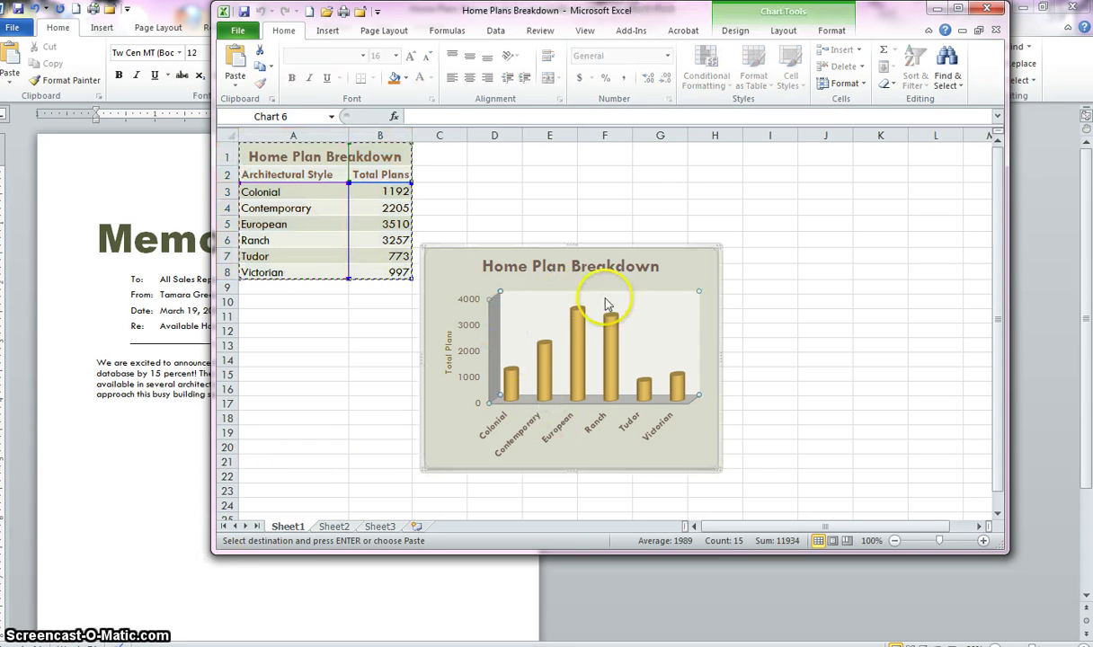
click(374, 243)
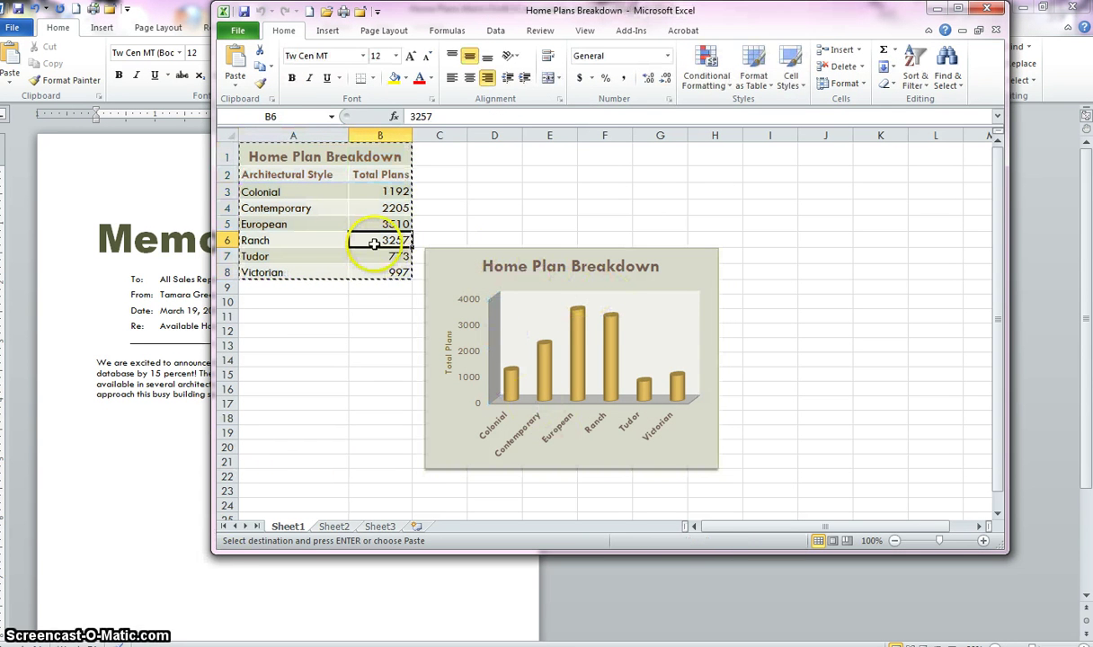
key(Escape)
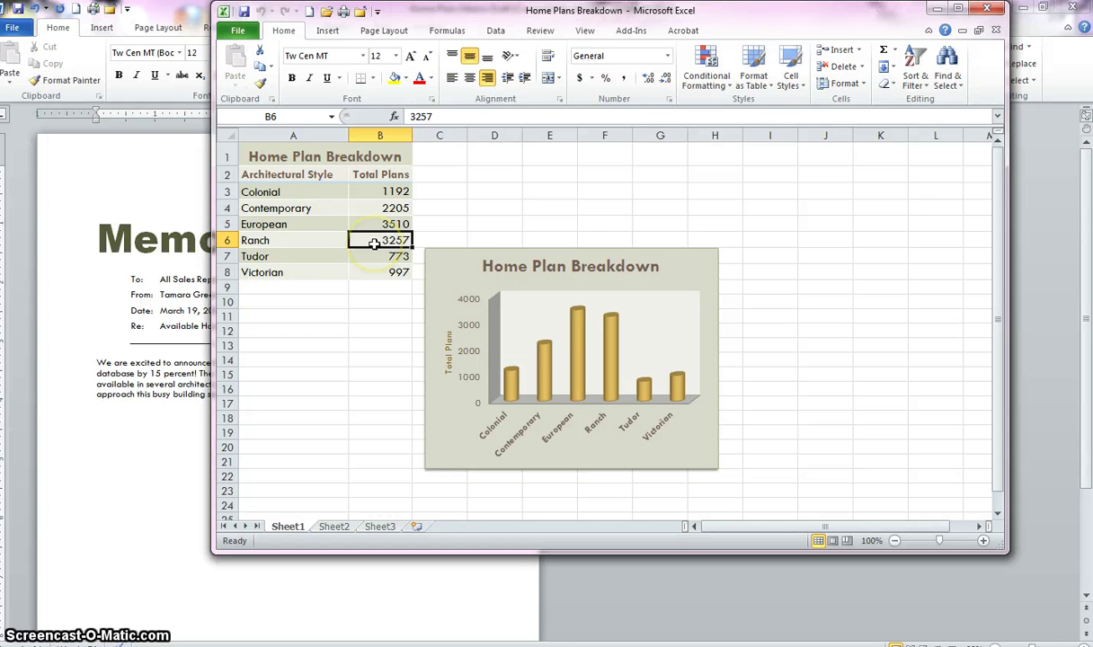
click(430, 259)
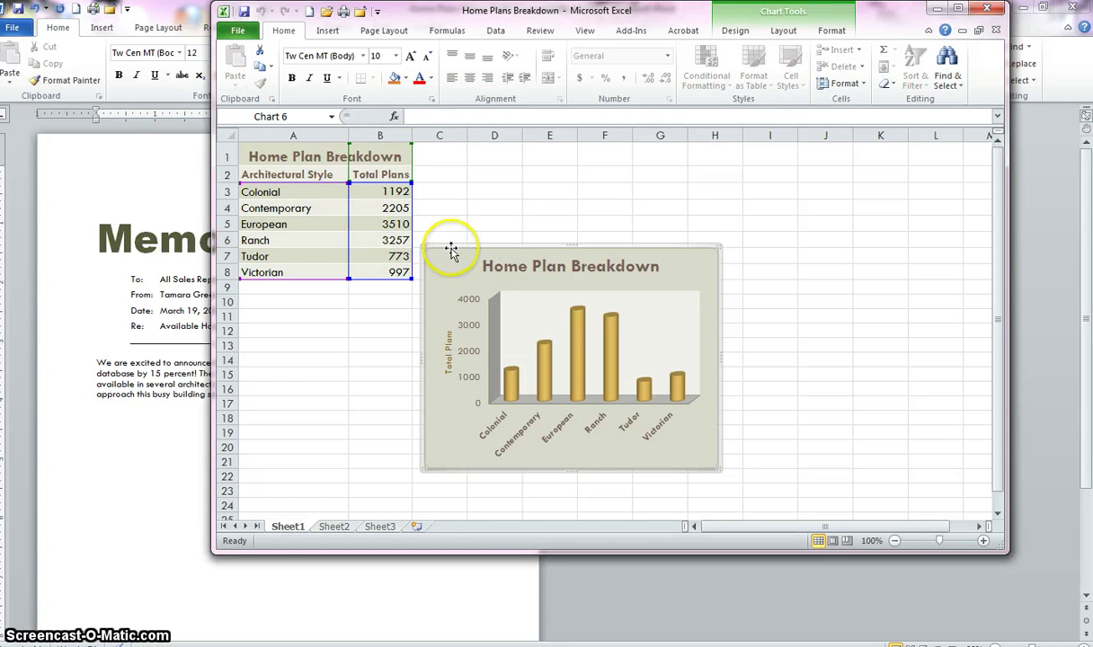
click(259, 66)
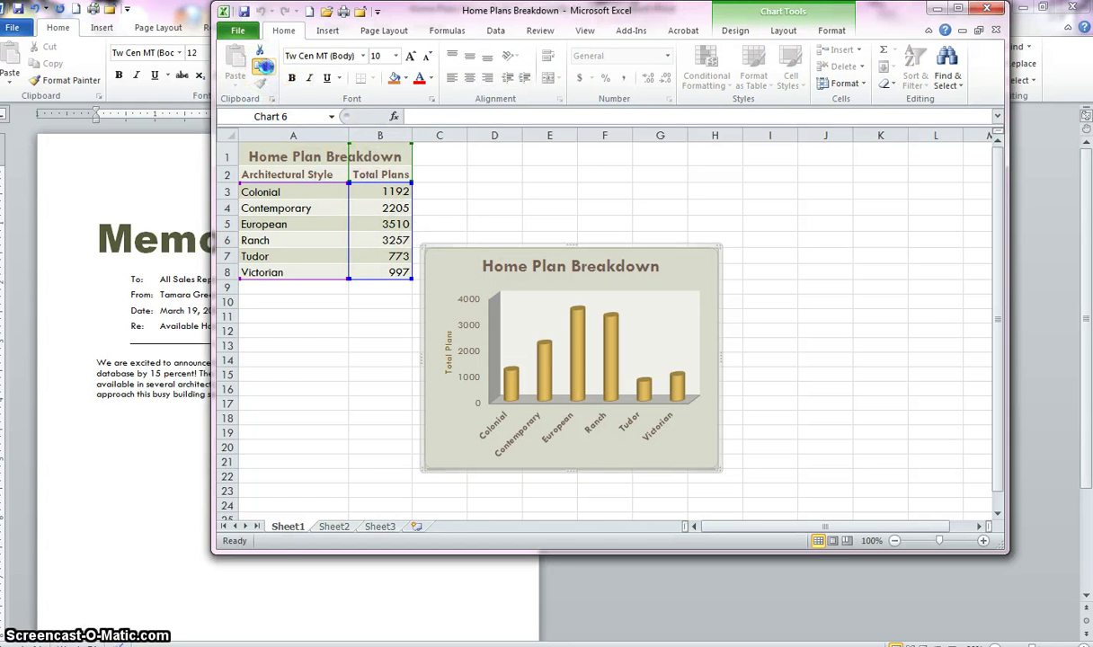
click(211, 463)
click(261, 557)
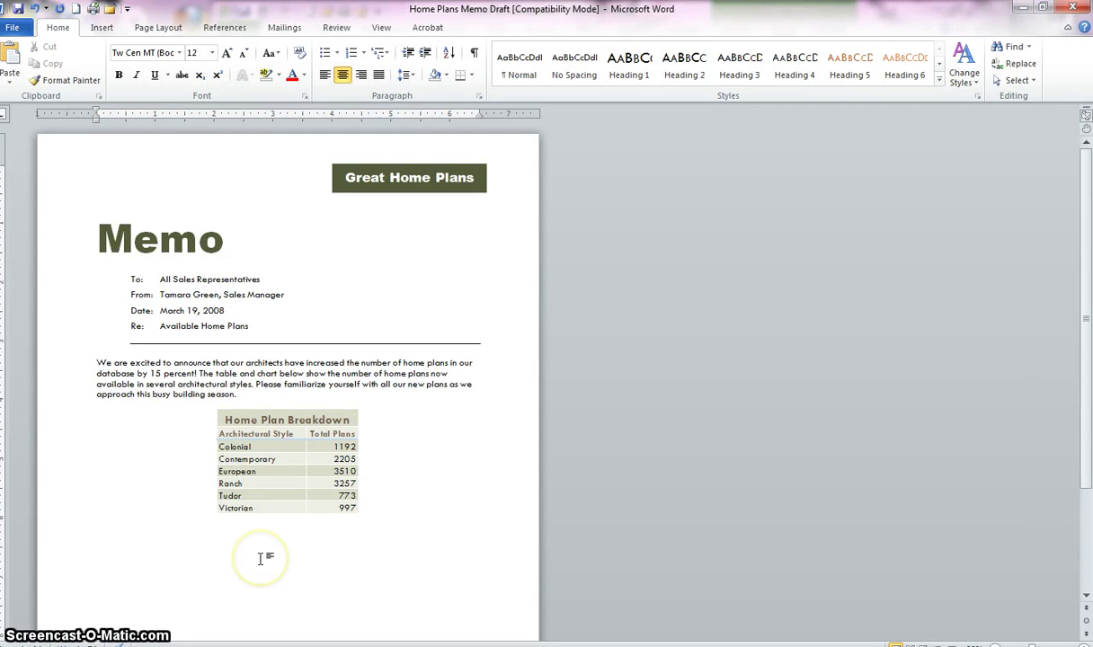
Attempt a Paste Special link of the chart and dismiss the link error.
click(11, 85)
click(36, 139)
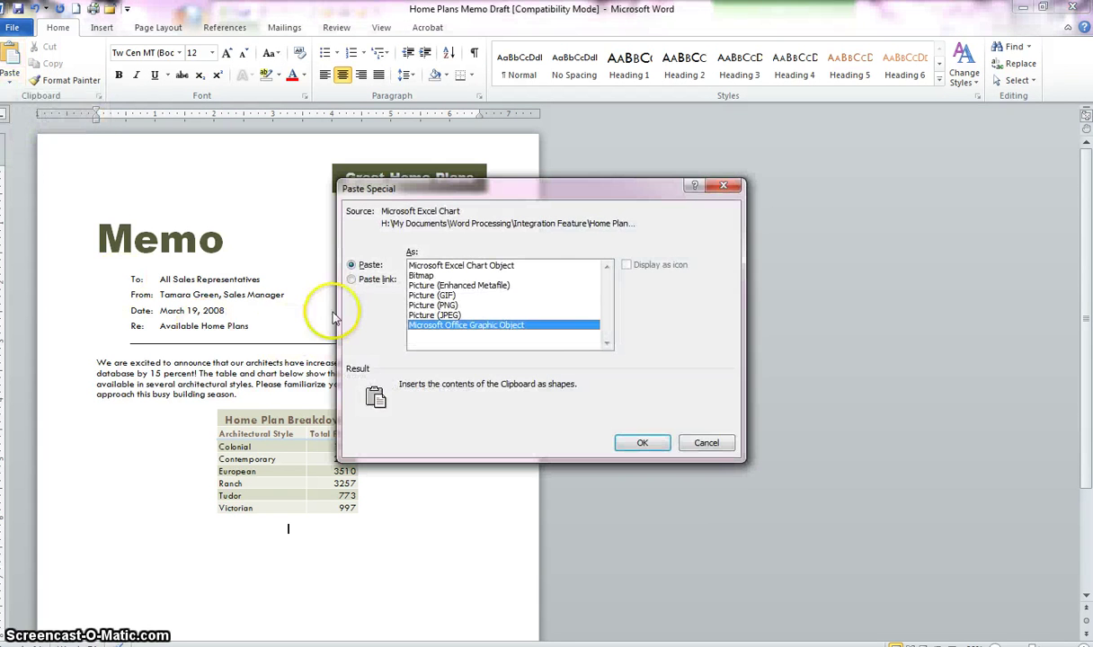
click(352, 279)
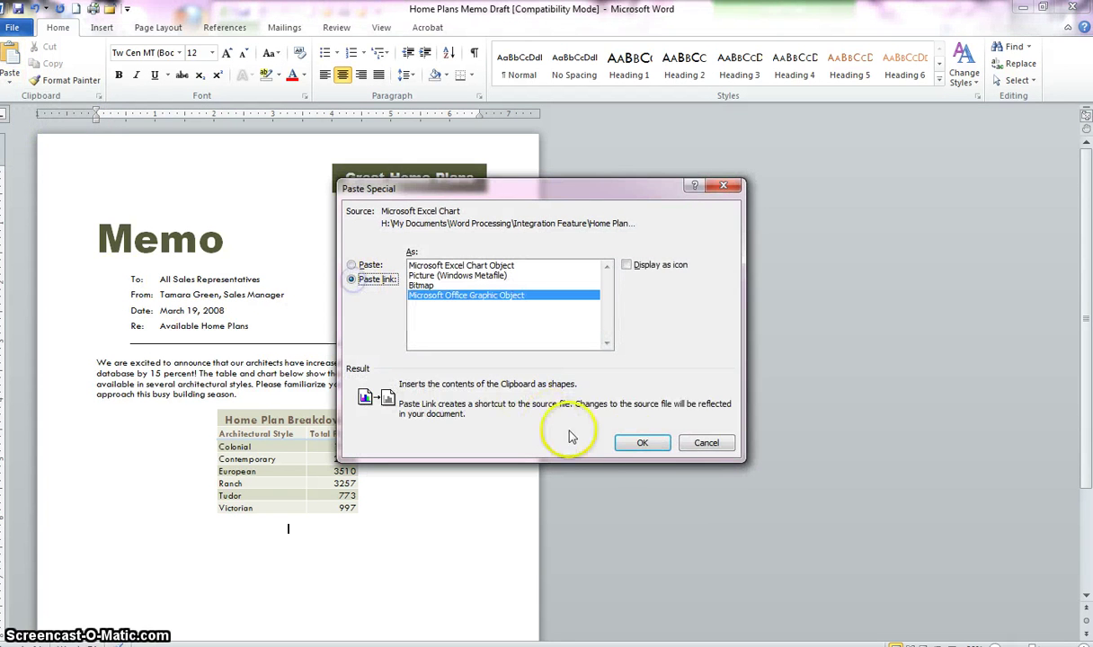
click(637, 445)
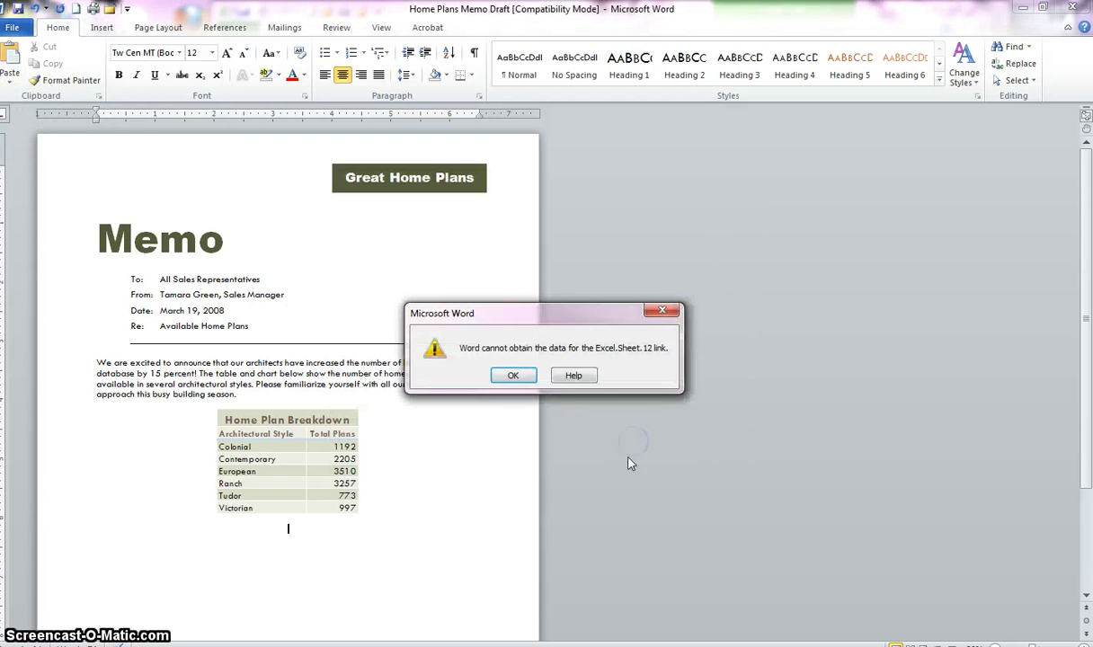
click(513, 377)
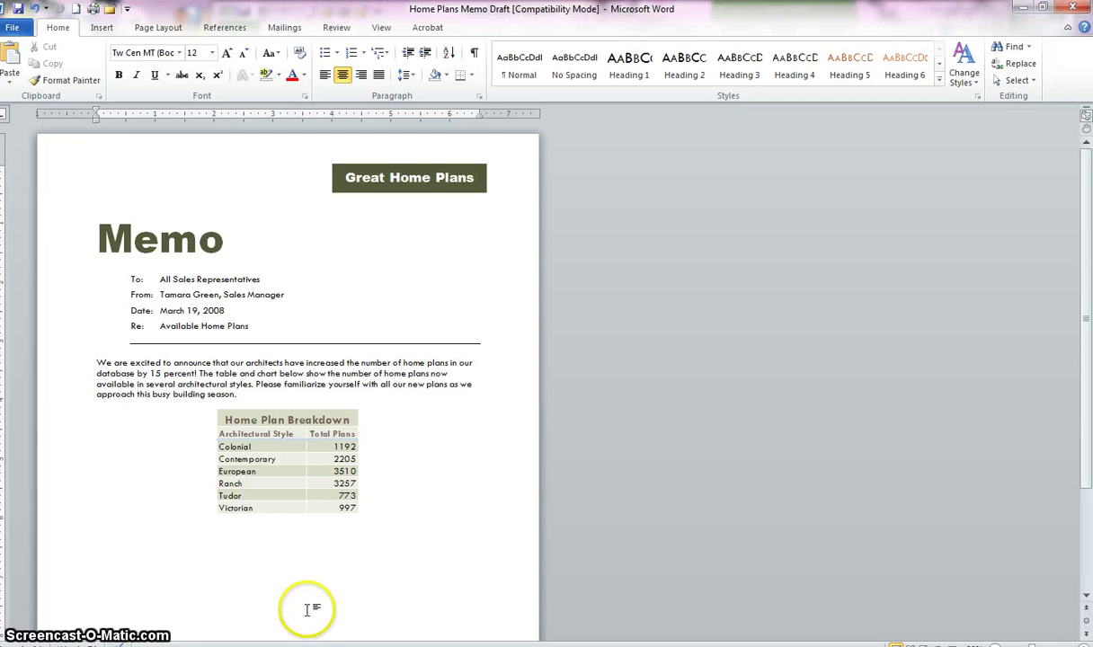
scroll(306, 609, down, 1)
Recopy the chart in Excel and place Word's cursor below the table.
key(alt+Tab)
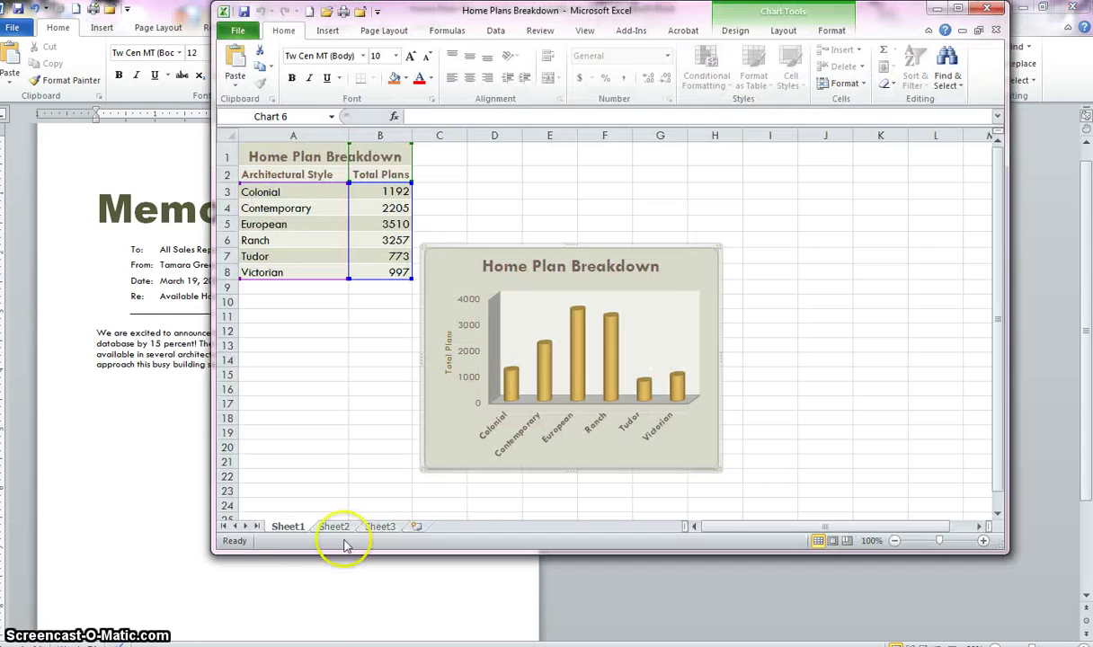
click(445, 475)
click(503, 471)
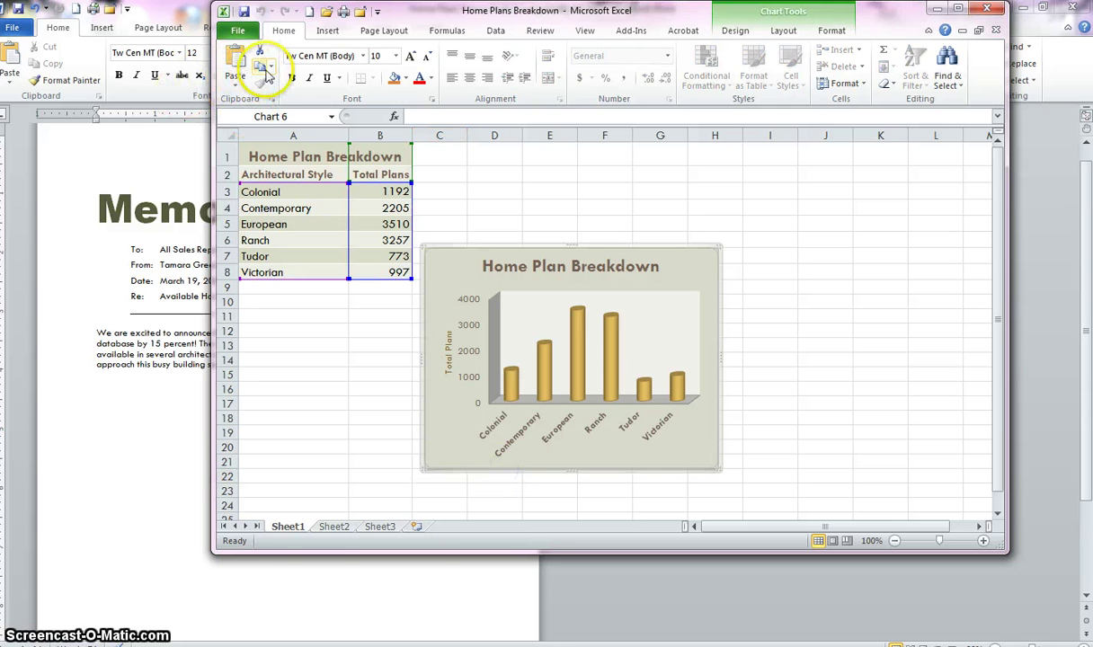
click(262, 67)
click(96, 423)
click(130, 495)
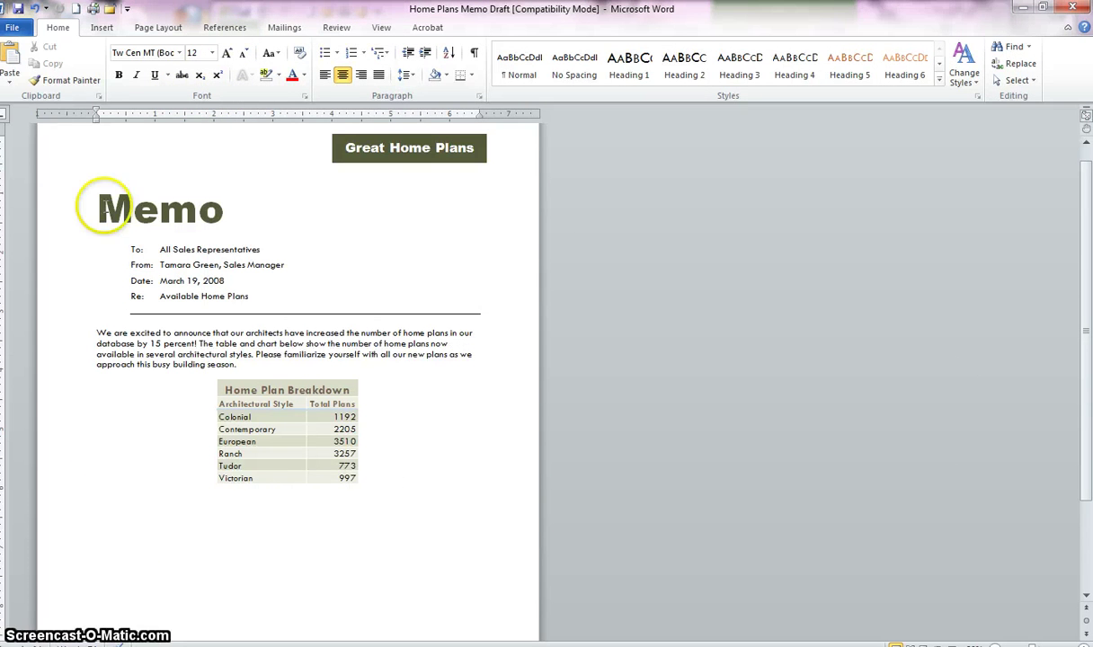
Paste Special the chart as a linked Microsoft Excel Chart Object.
click(12, 79)
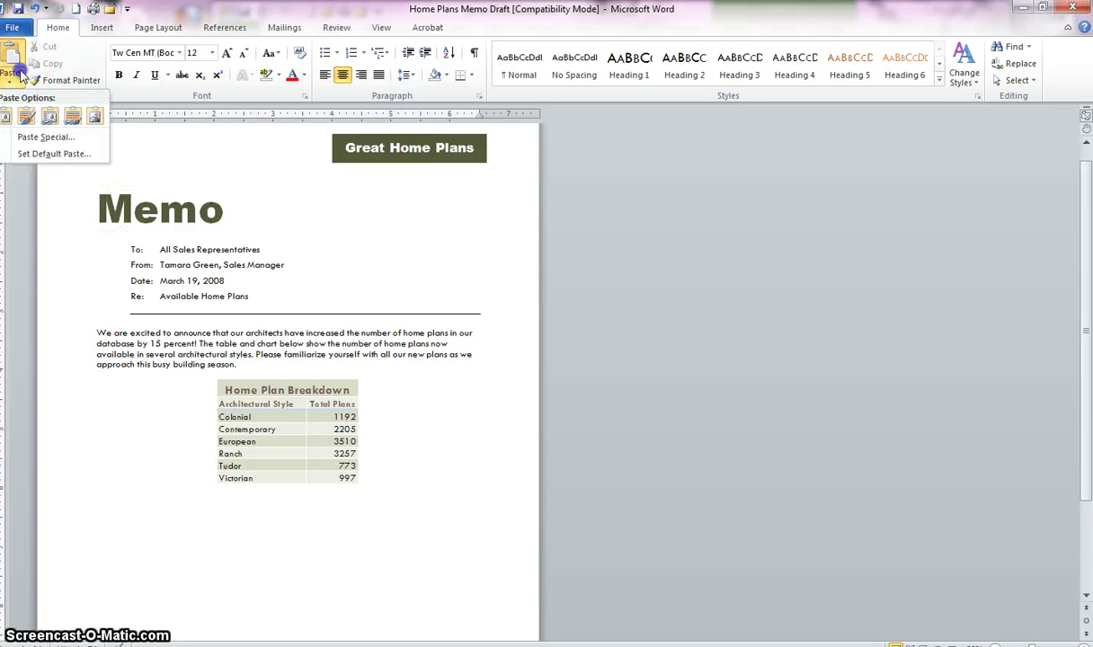
click(29, 136)
click(357, 279)
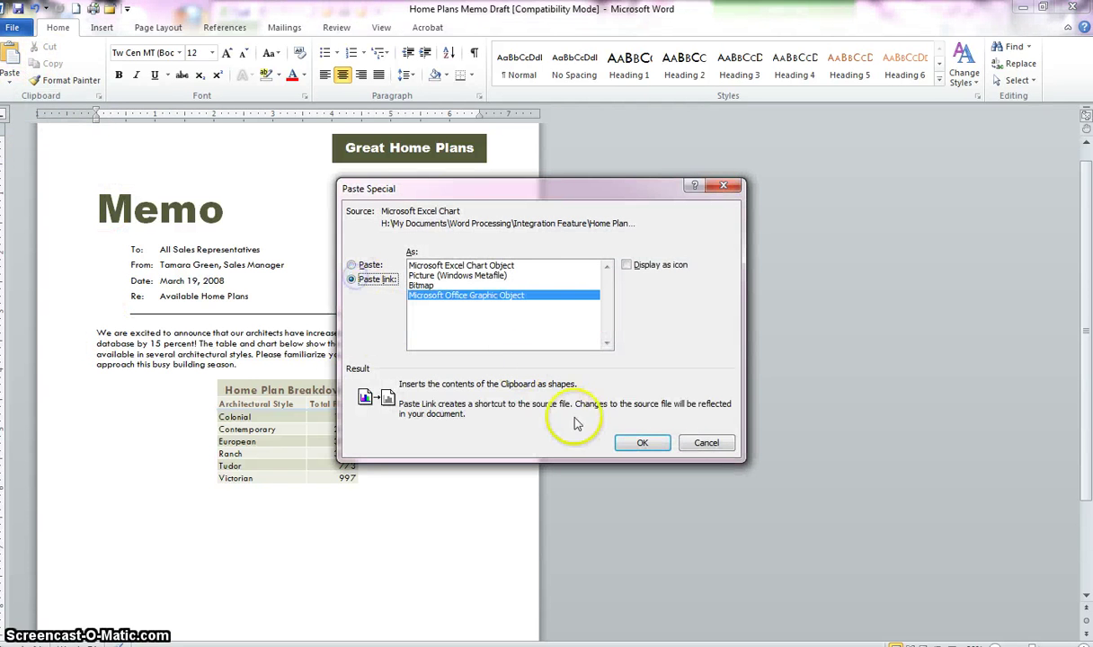
click(490, 266)
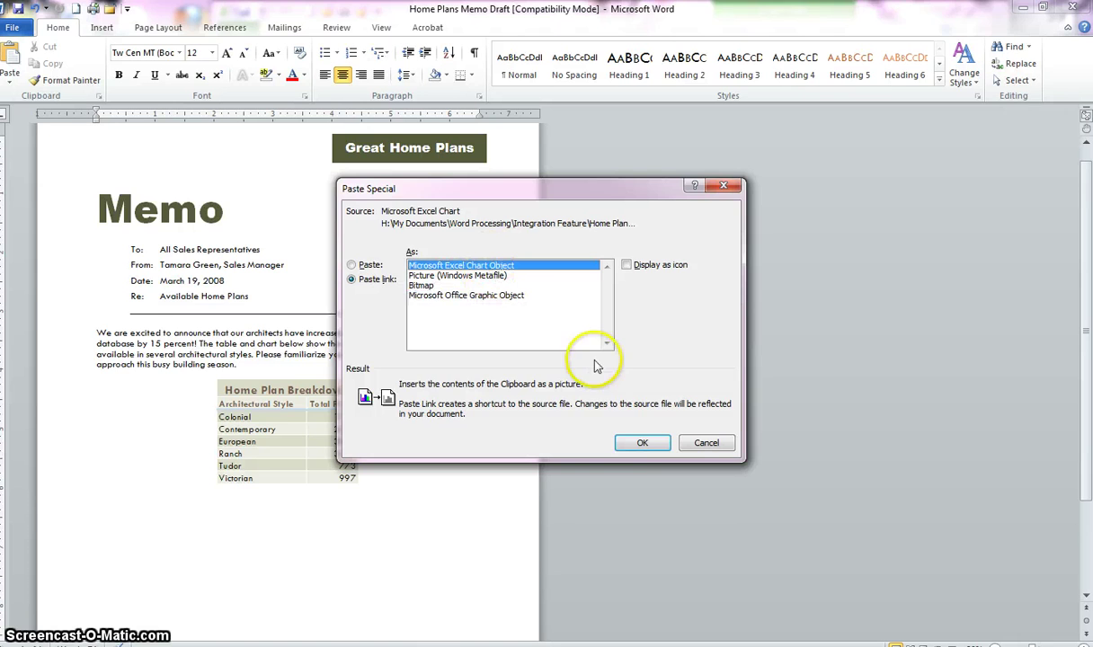
click(641, 443)
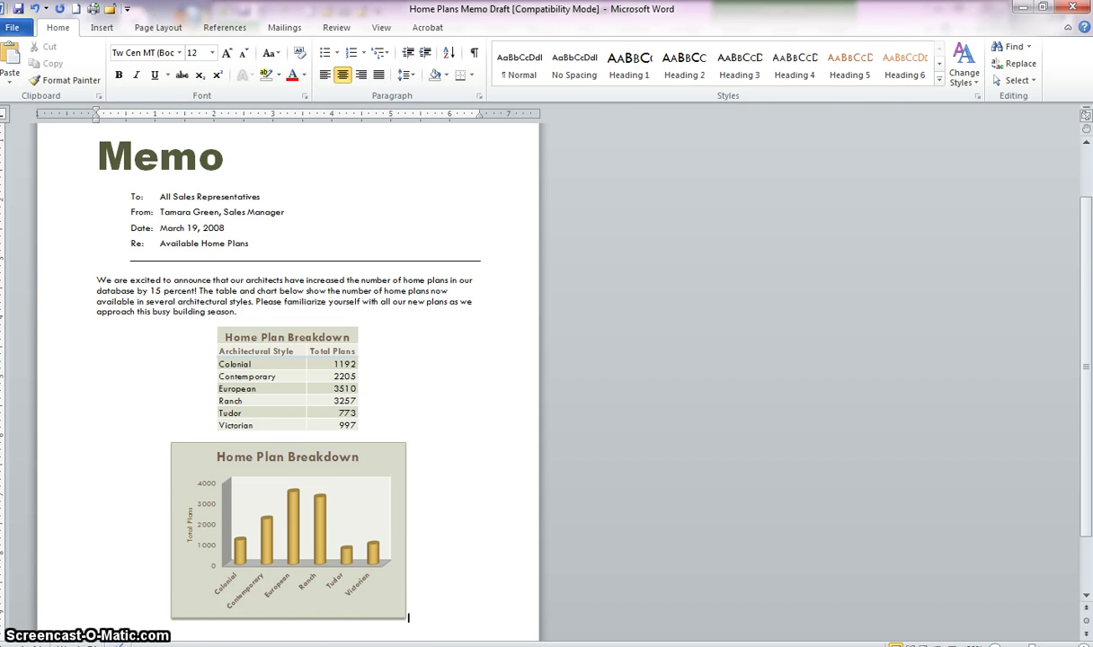
Change cell B5's European total to 3910 in Excel, then return to Word.
key(alt+Tab)
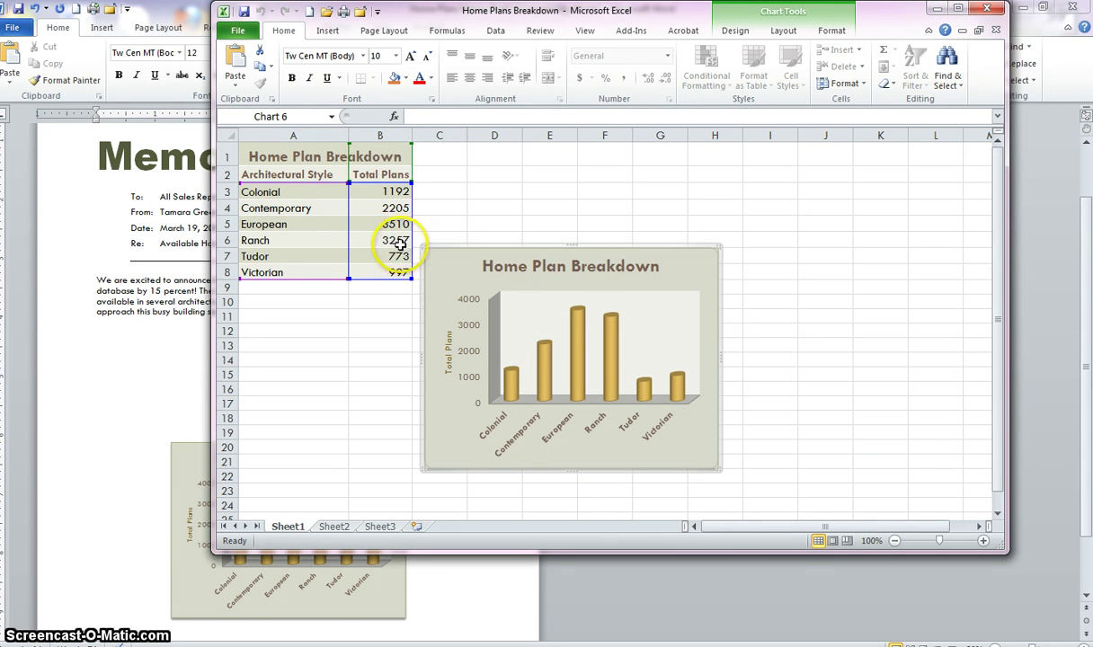
click(400, 242)
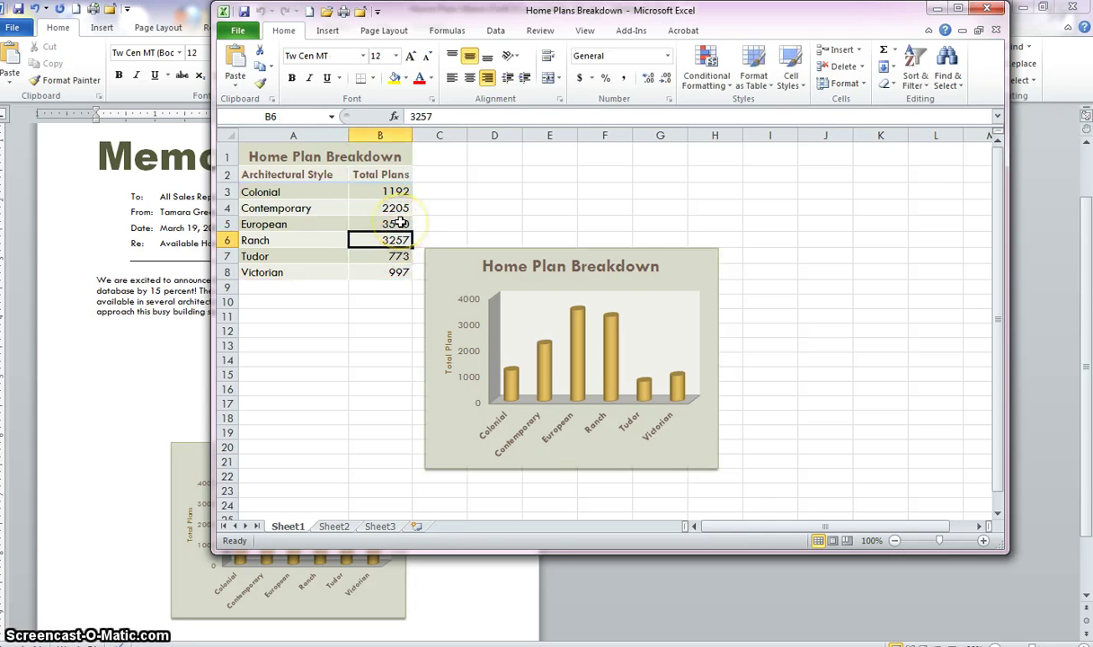
click(400, 224)
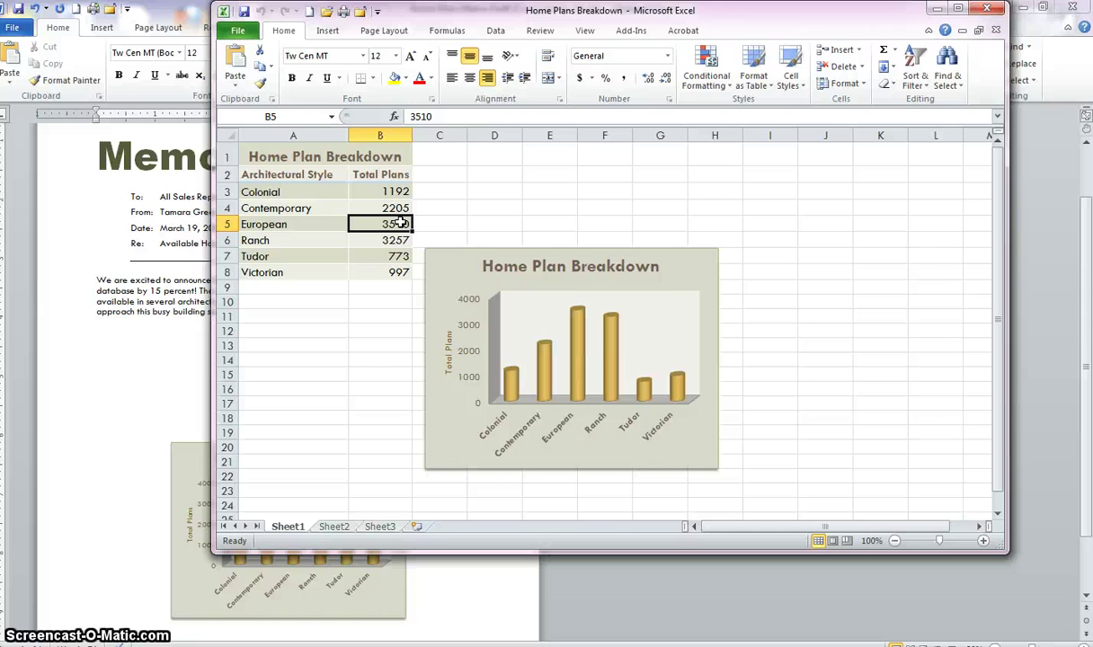
text(39)
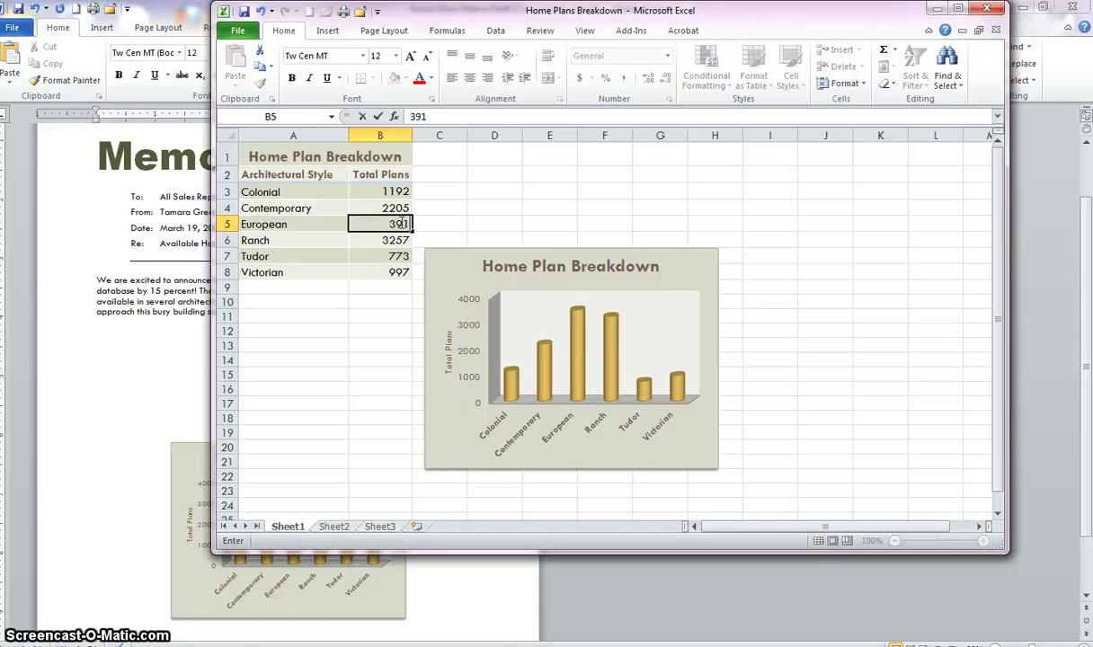
text(0)
key(Return)
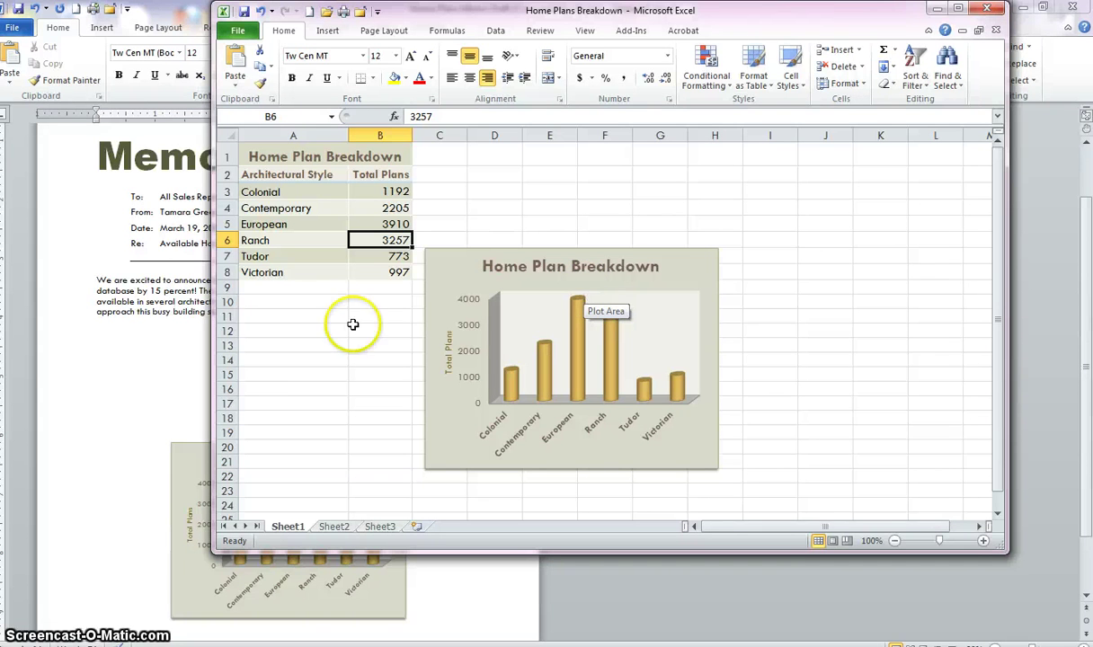
click(194, 514)
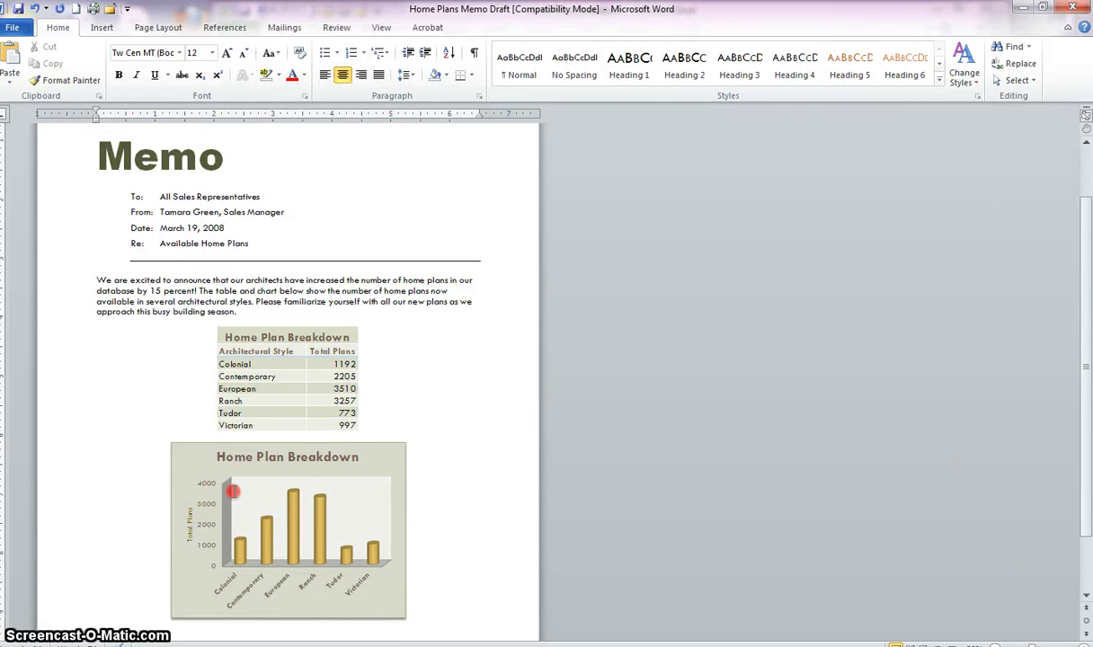
Run Update Link on the memo's chart and table so both show 3910.
right_click(232, 491)
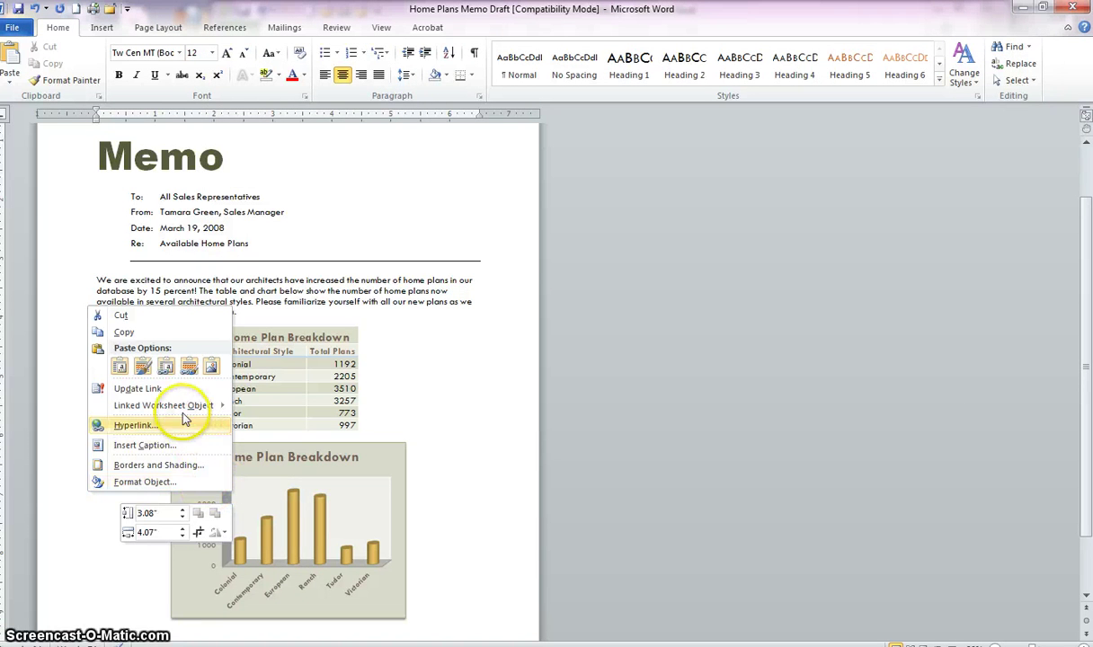
click(149, 388)
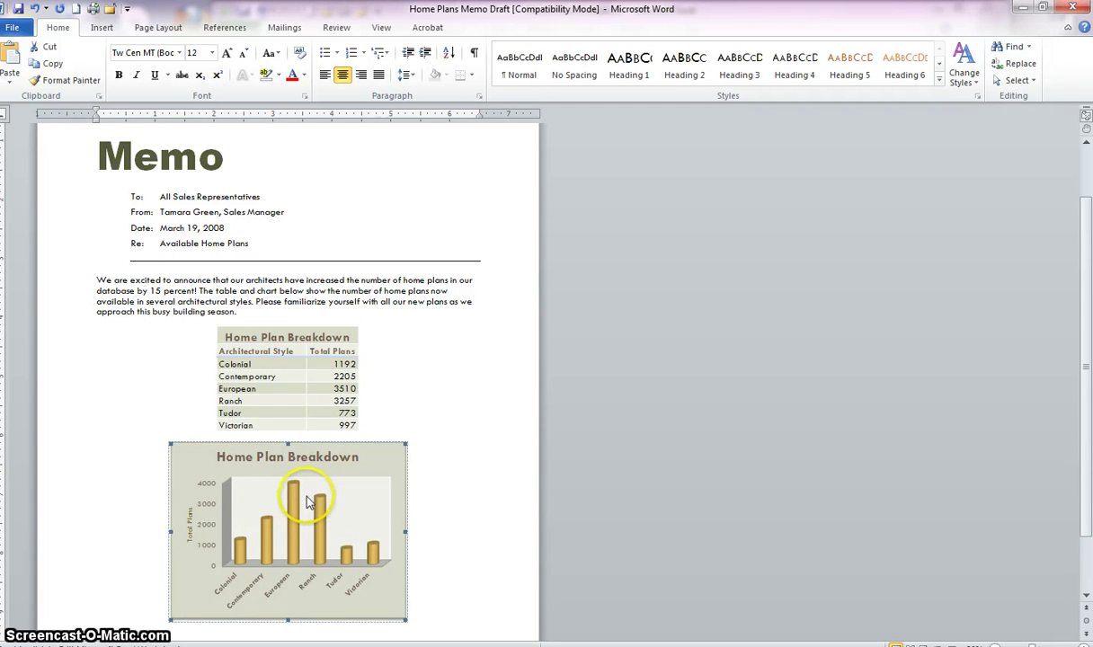
right_click(288, 382)
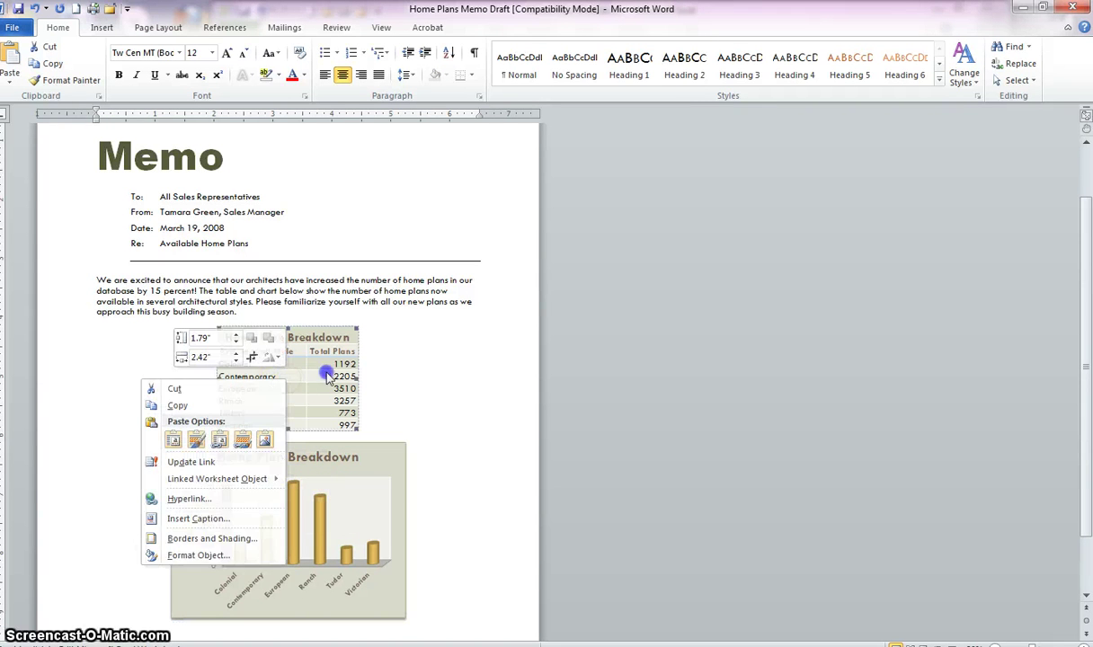
click(328, 376)
right_click(304, 373)
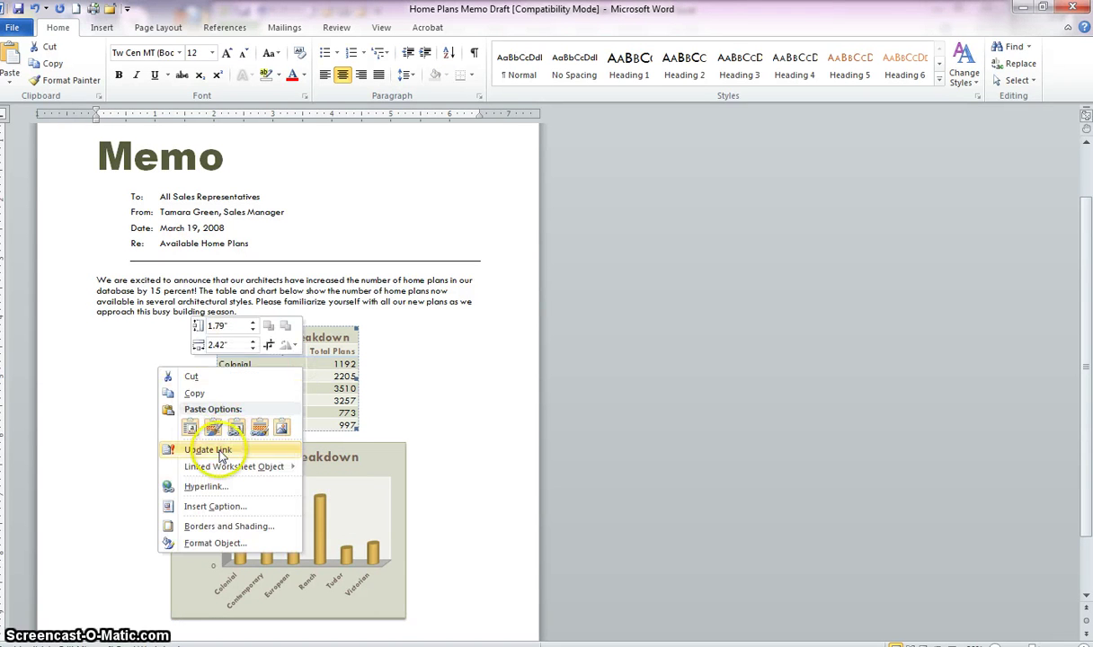
click(220, 447)
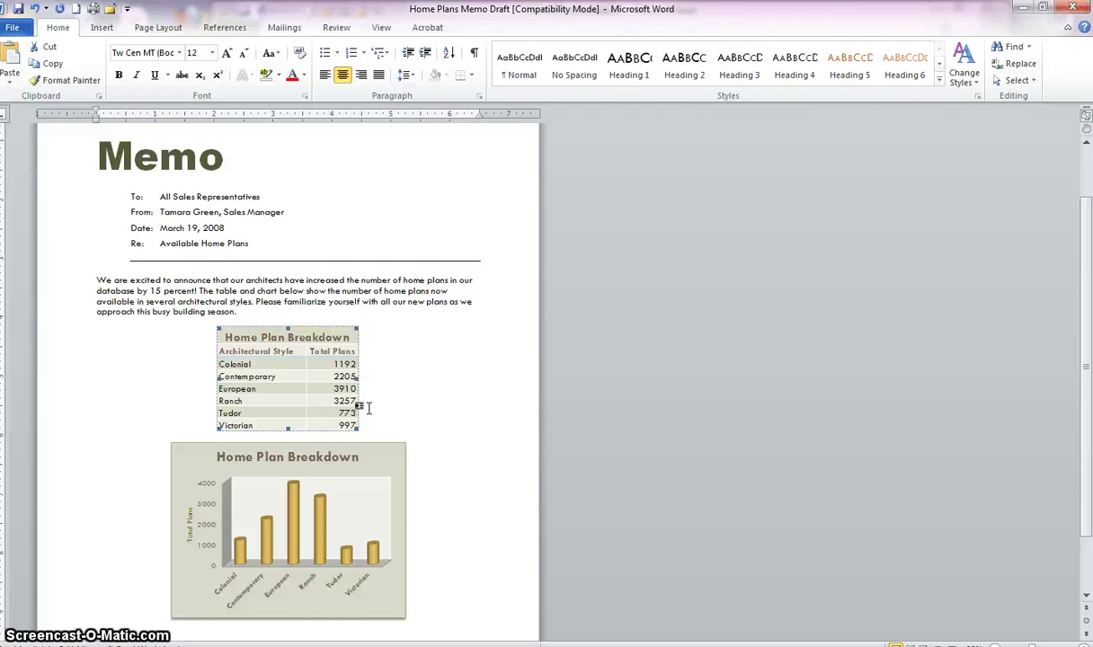
click(434, 390)
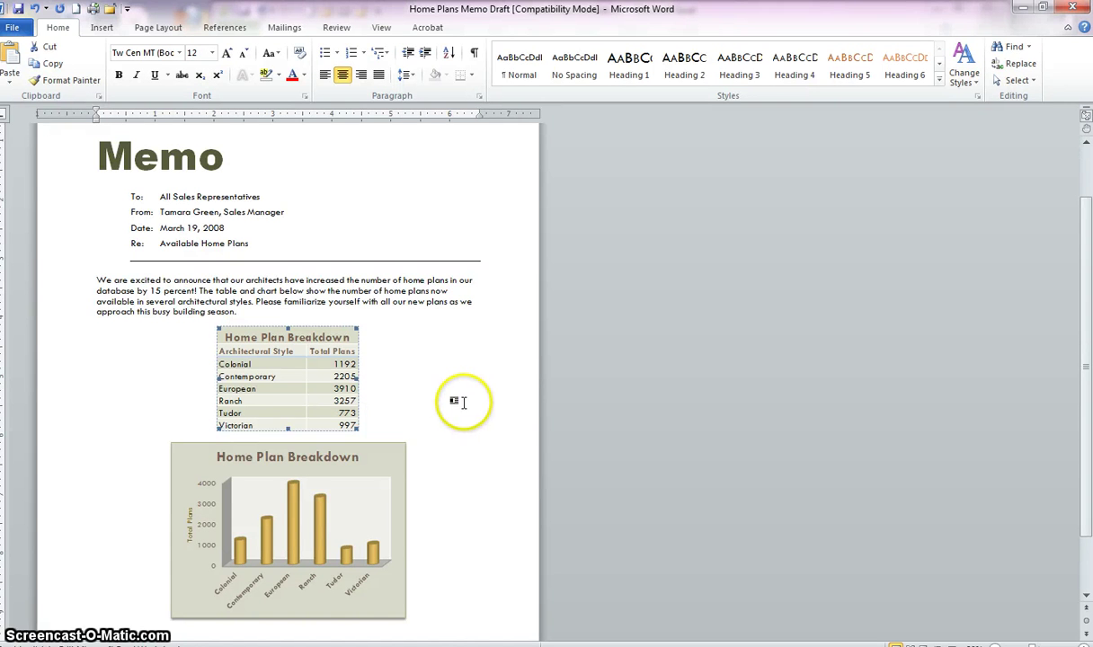
click(476, 477)
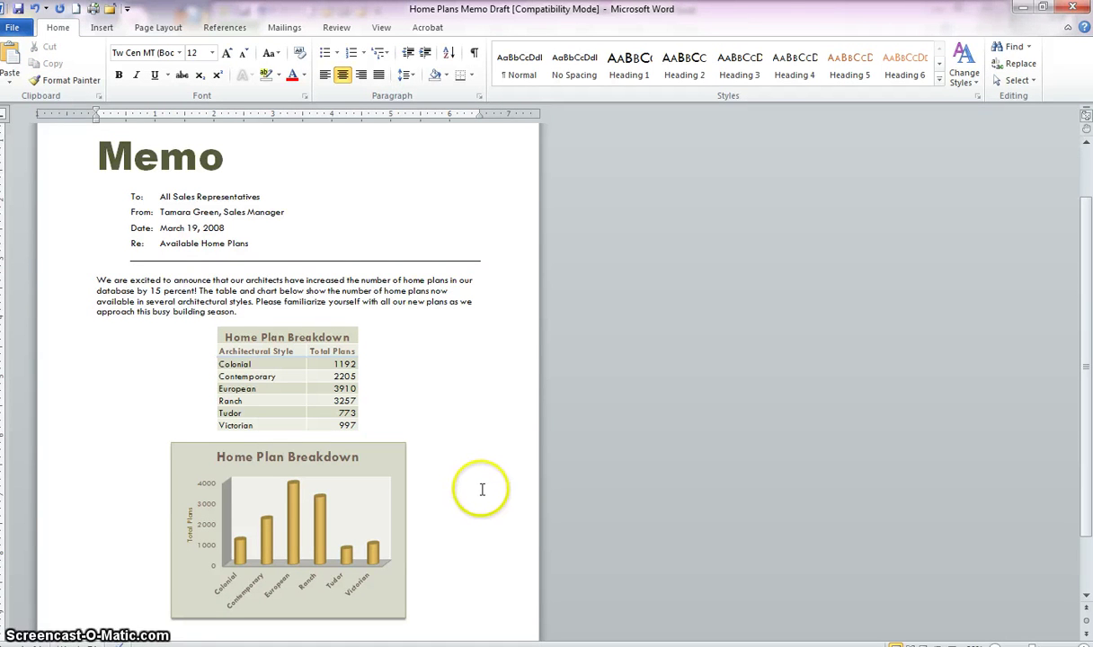